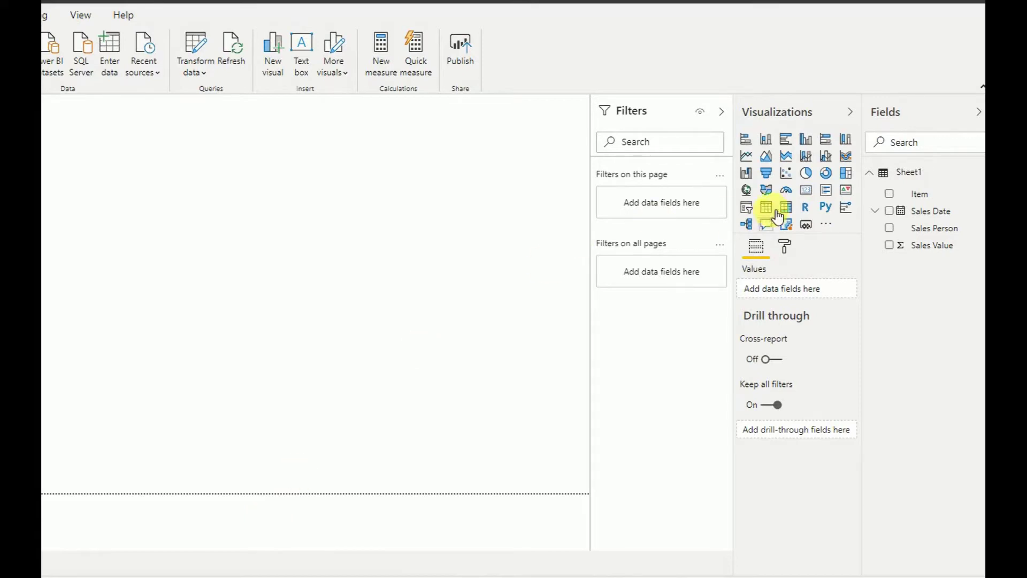
Add a card visual to the report page, enlarge it, and assign the Sales Value field to it.
left_click(805, 190)
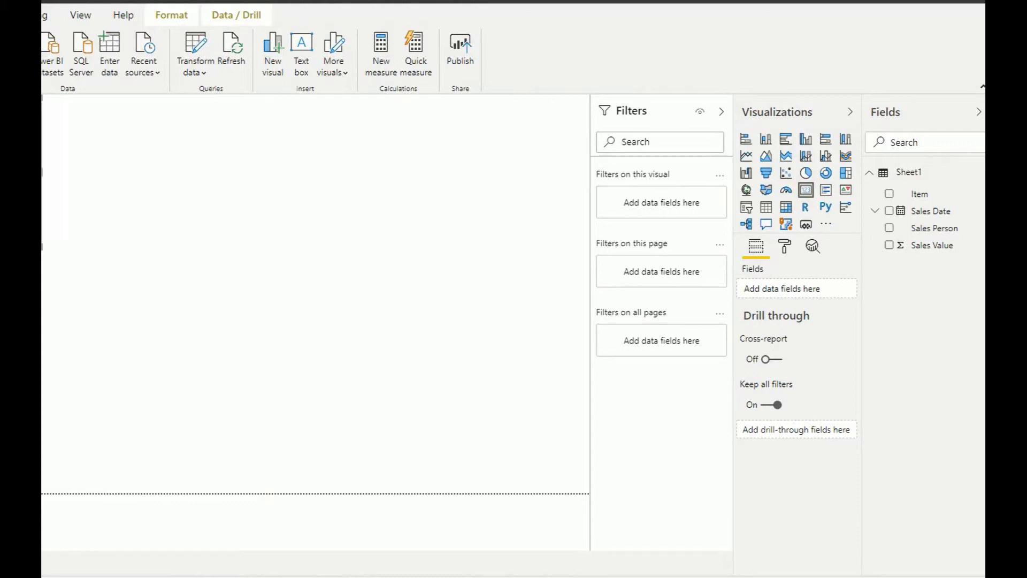
left_click_drag(263, 280, 263, 248)
left_click_drag(344, 328, 534, 406)
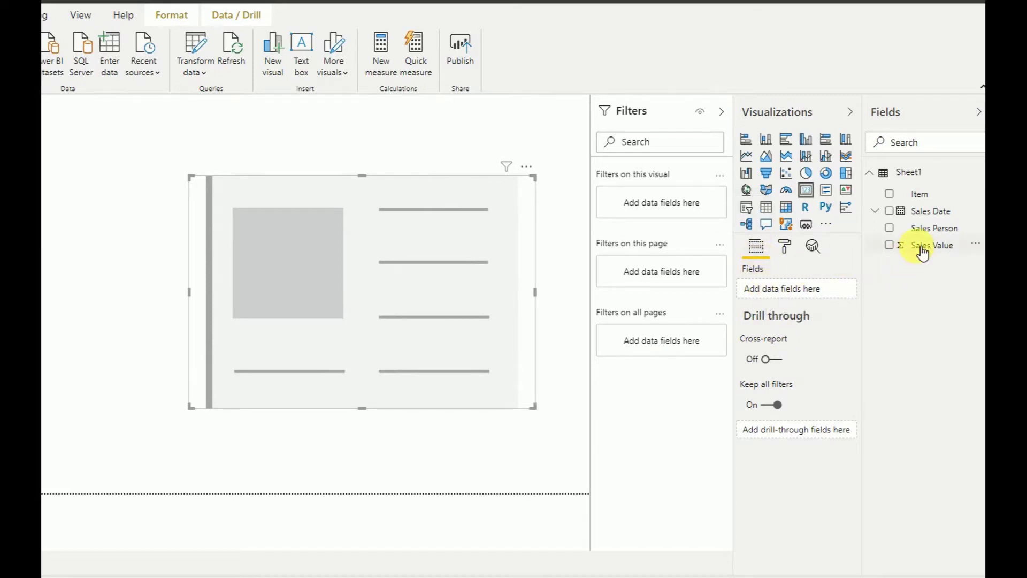
left_click_drag(918, 251, 792, 290)
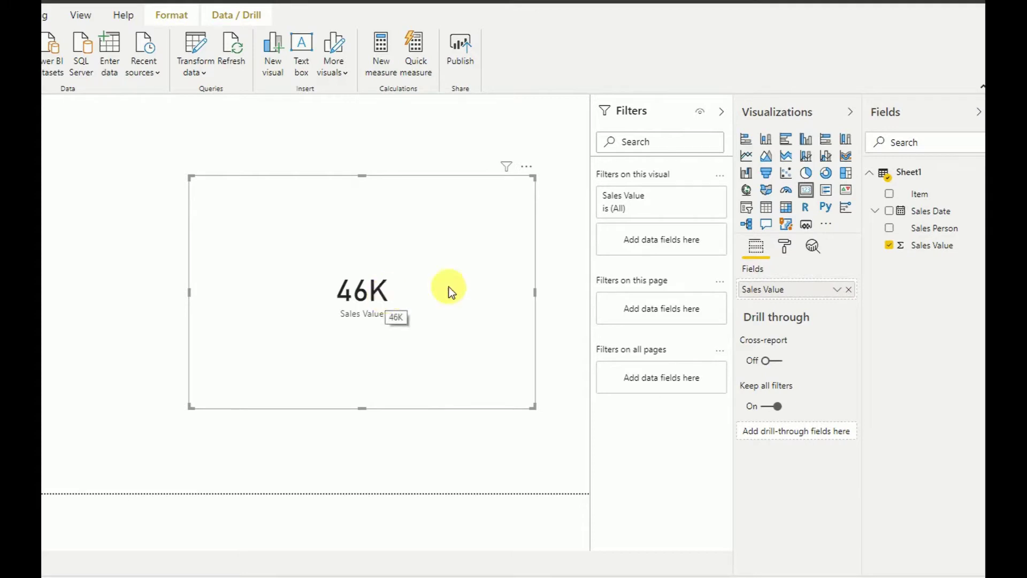
Summarize the card's Sales Value by Average and after that by Maximum, and shrink the card slightly from its upper-left corner.
left_click(837, 290)
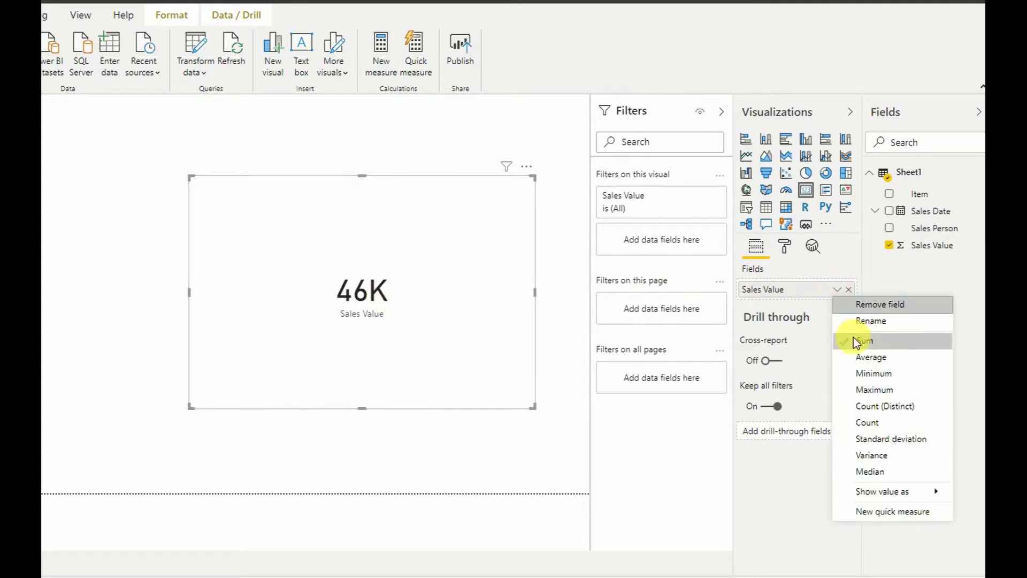
left_click(865, 358)
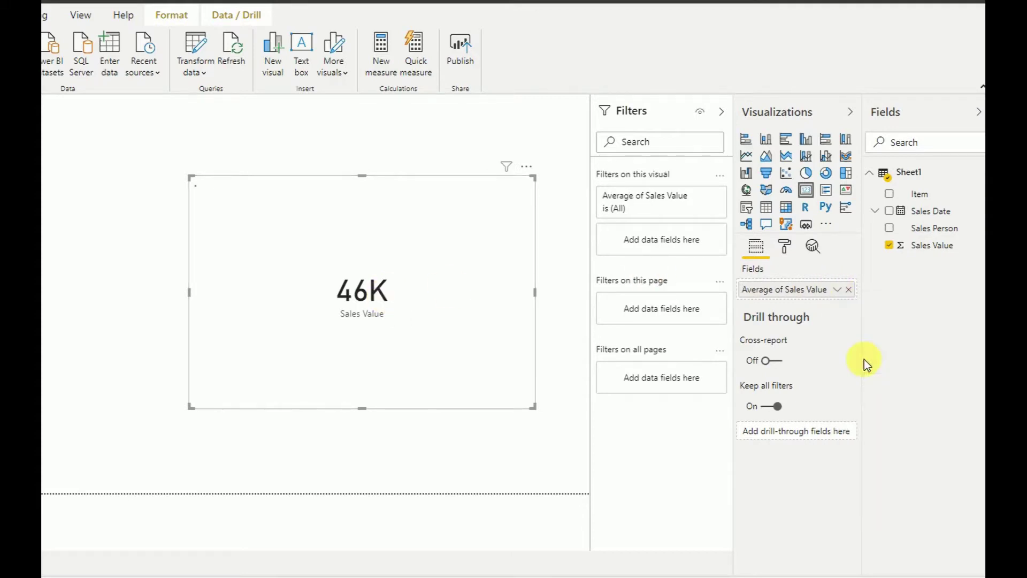
left_click(837, 289)
left_click(865, 391)
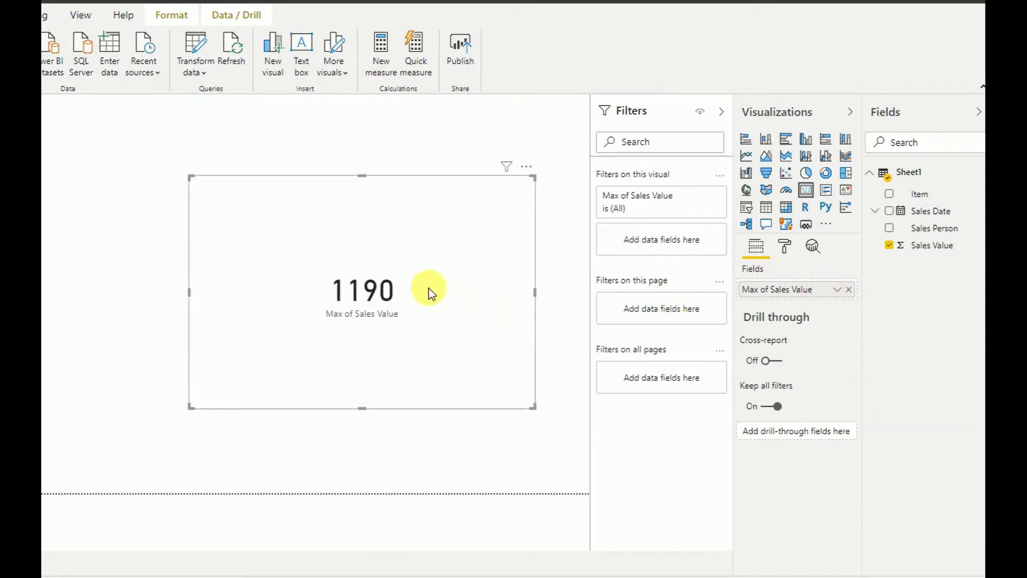
left_click_drag(189, 177, 212, 197)
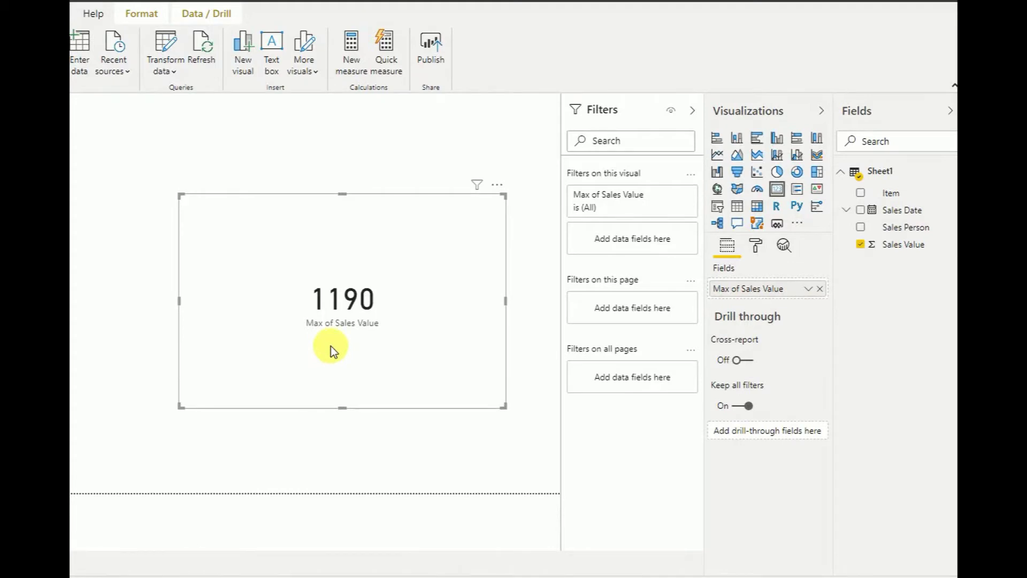
Create a new measure named Card Multtiple Elements.
left_click(351, 53)
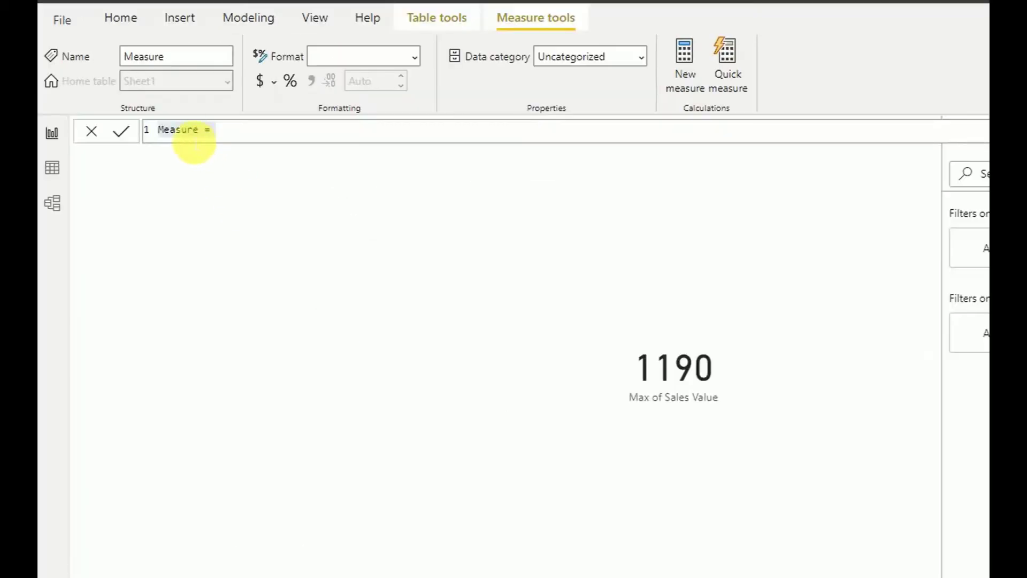
double_click(195, 138)
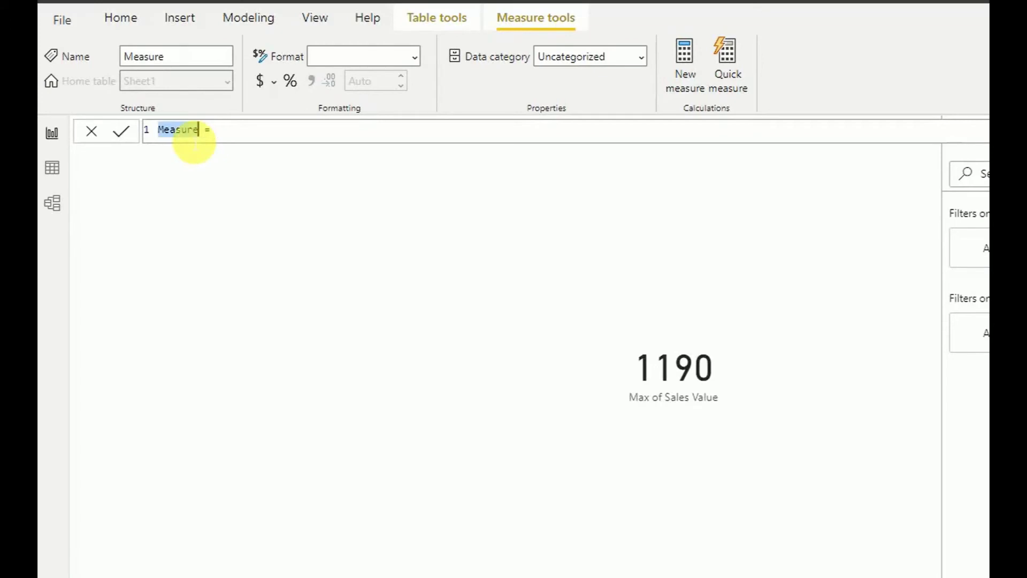
type("Card ")
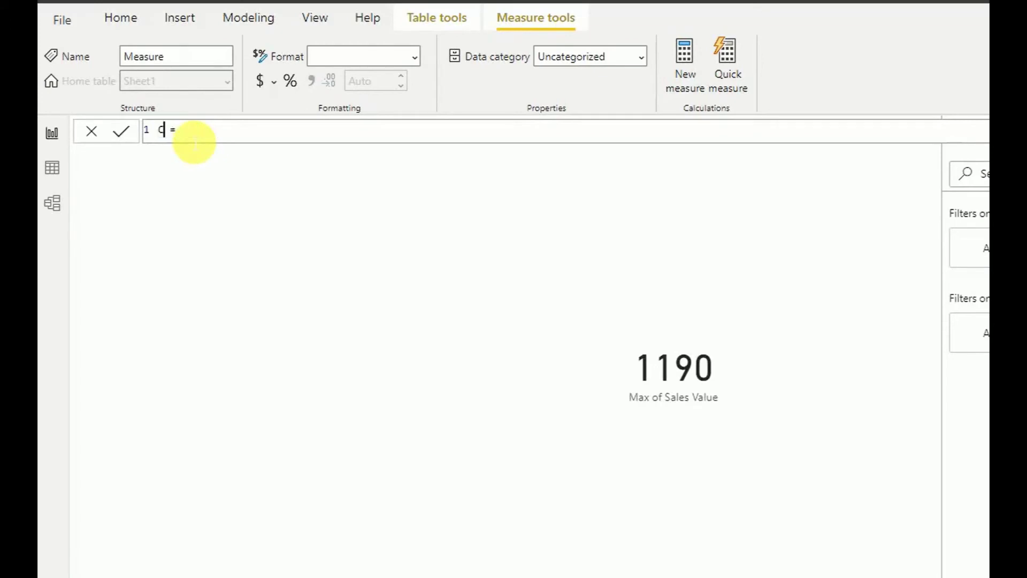
type("Multin")
key("BackSpace")
key("BackSpace")
type("tiple Ele")
type("ments")
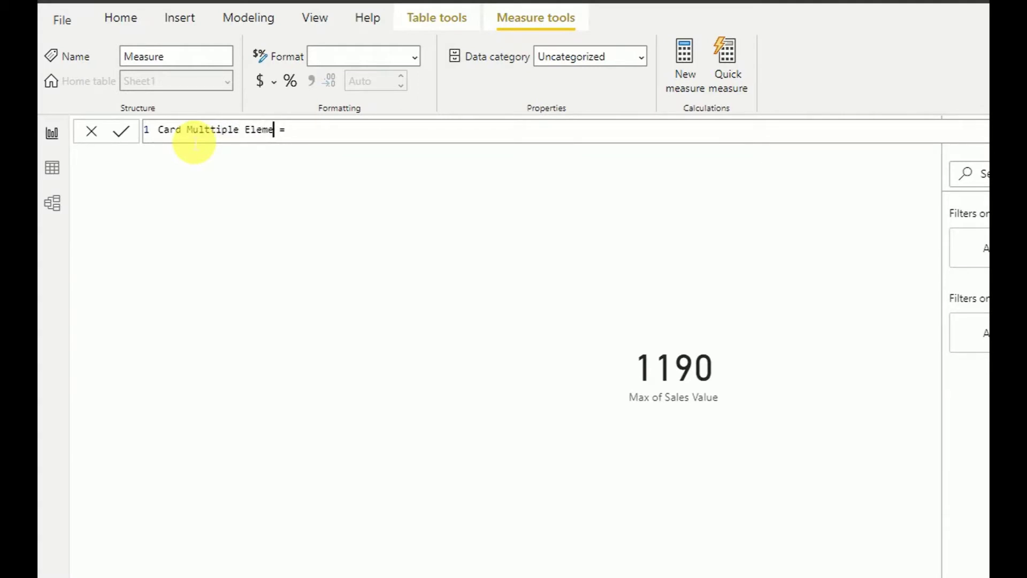
key("Right")
key("Right")
key("Right")
Start the measure's formula with SUM(Sheet1[Sales Value]).
type("SUM")
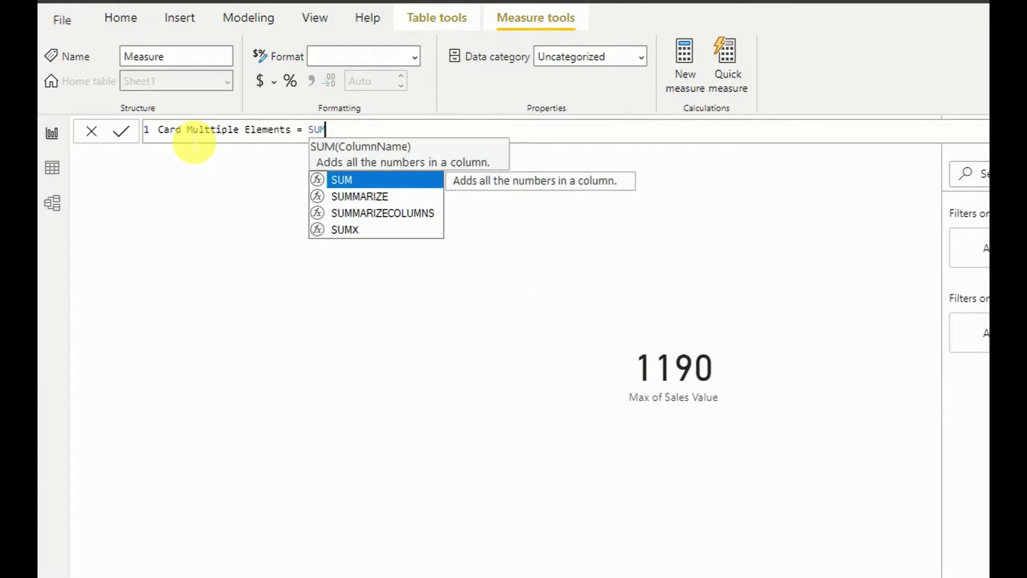
type("(")
key("Down")
key("Down")
key("Down")
key("Down")
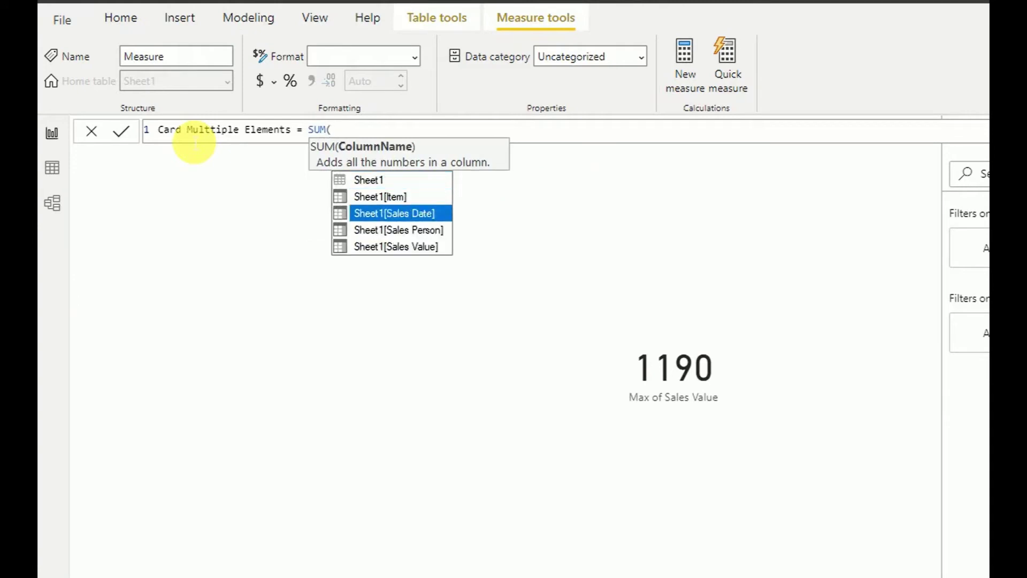
key("Tab")
type(")")
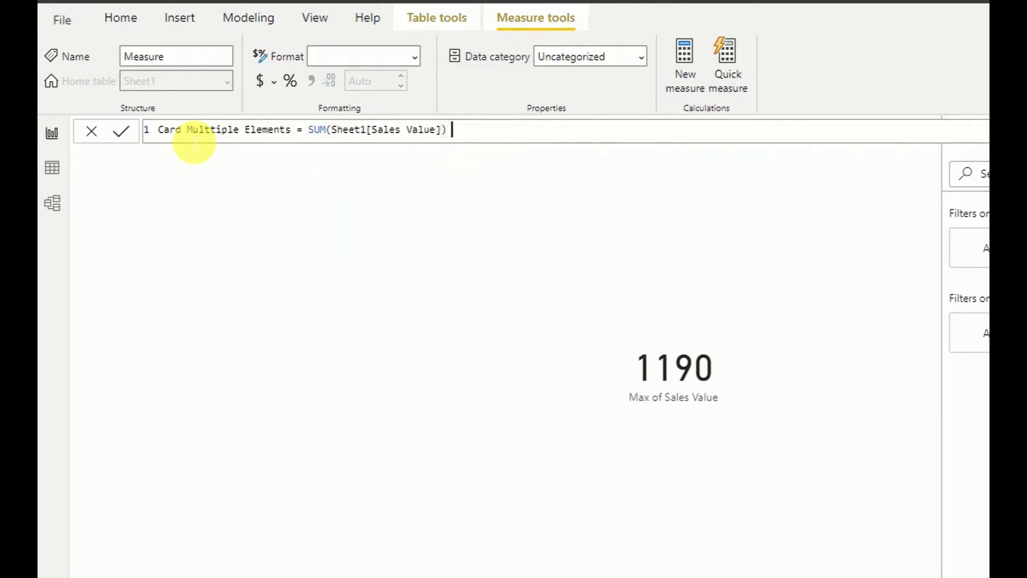
Append the text label "- SUM" to the sum in the measure formula using the & operator.
type(" & SUM")
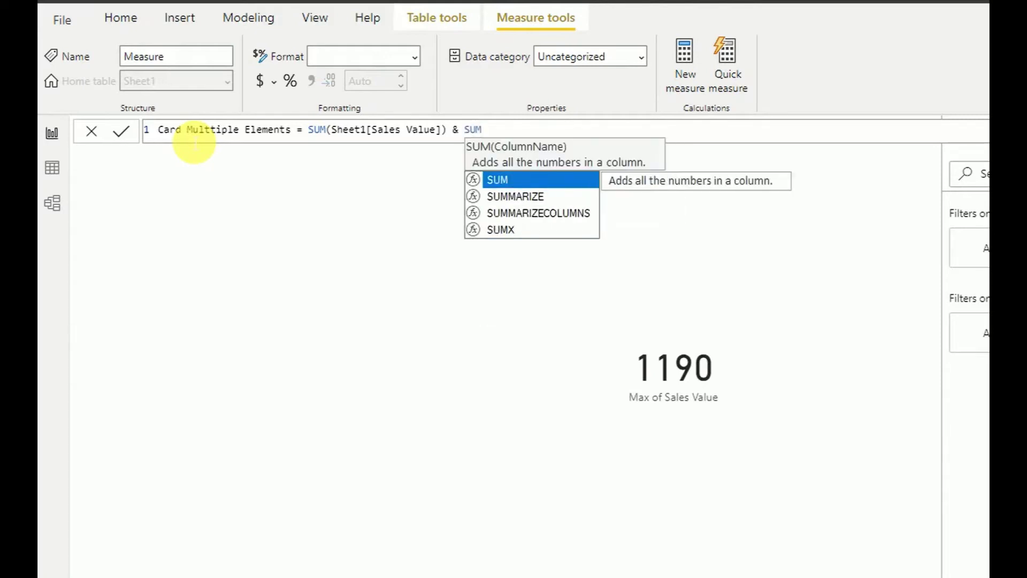
type("\"")
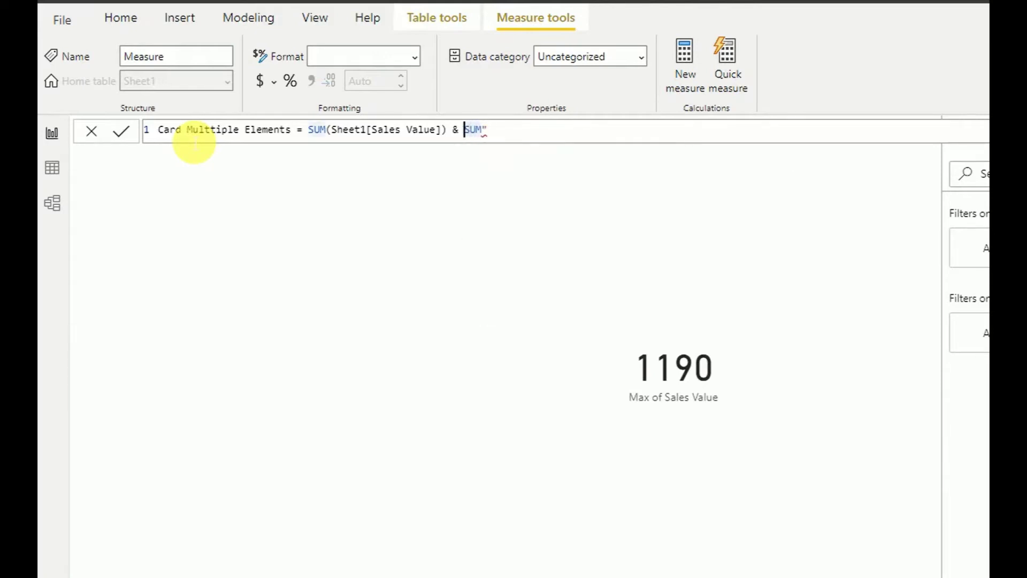
type("\"")
key("Right")
key("Left")
key("Left")
key("Right")
type("-")
key("Right")
key("Right")
key("Right")
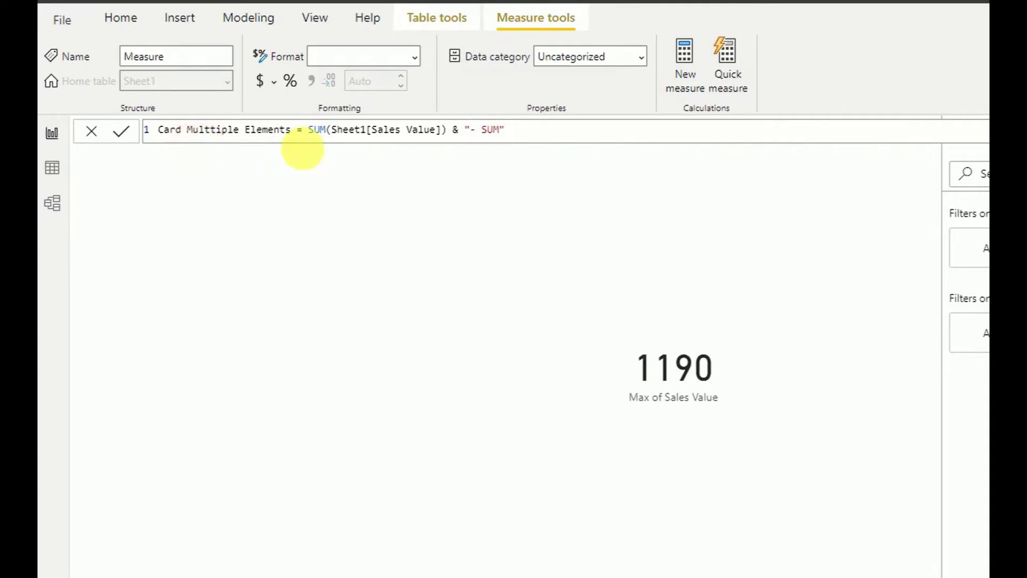
left_click(989, 131)
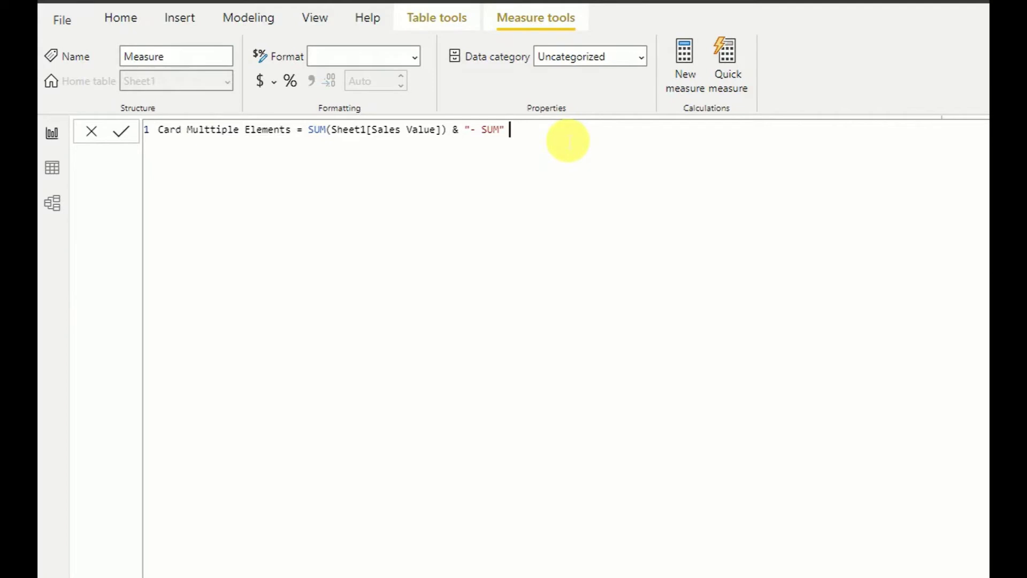
Append & AVERAGE(Sheet1[Sales Value]) to the measure formula.
type("& AVERAGE(")
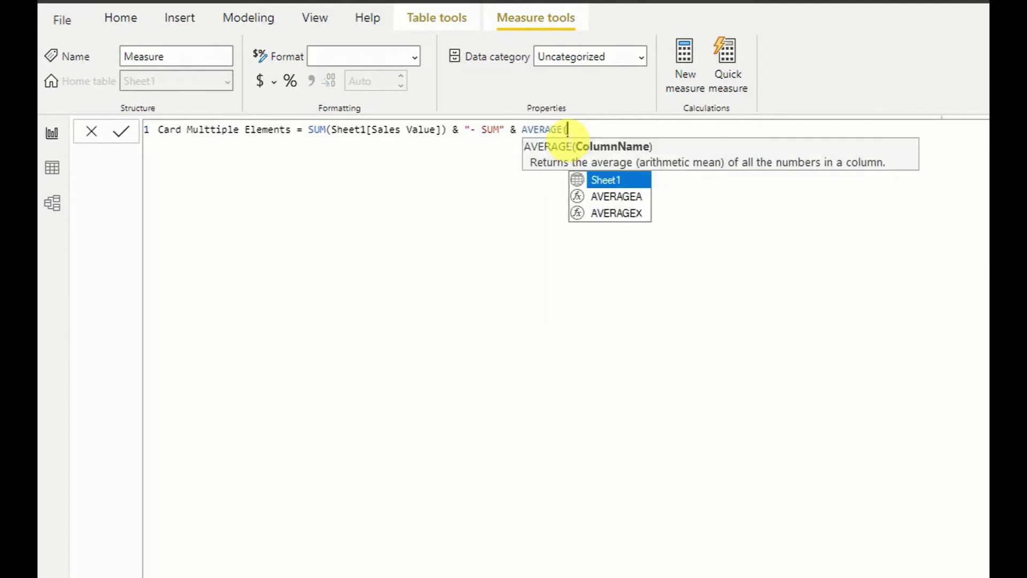
key("Down")
key("Down")
key("Down")
key("Down")
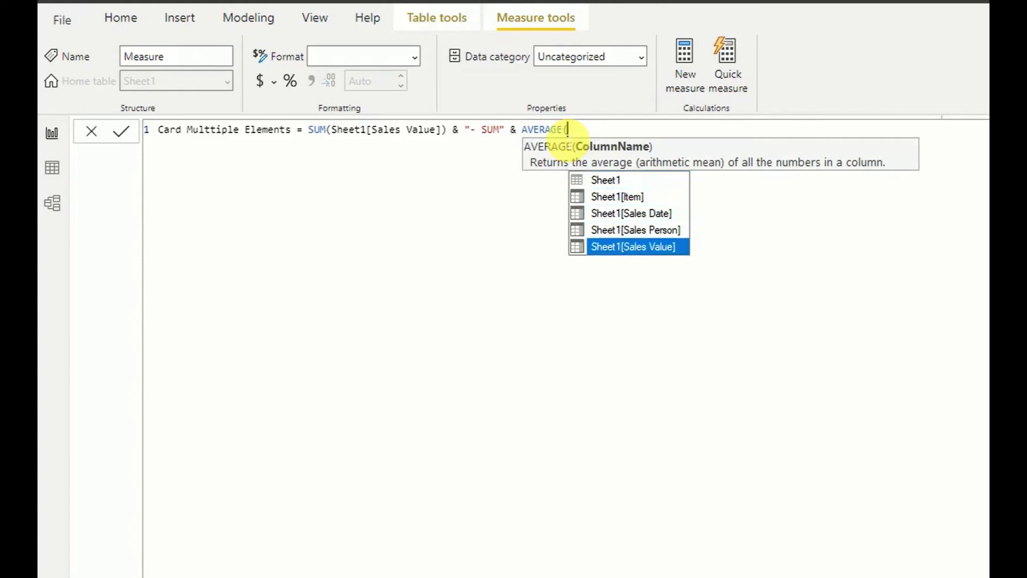
key("Tab")
type(")")
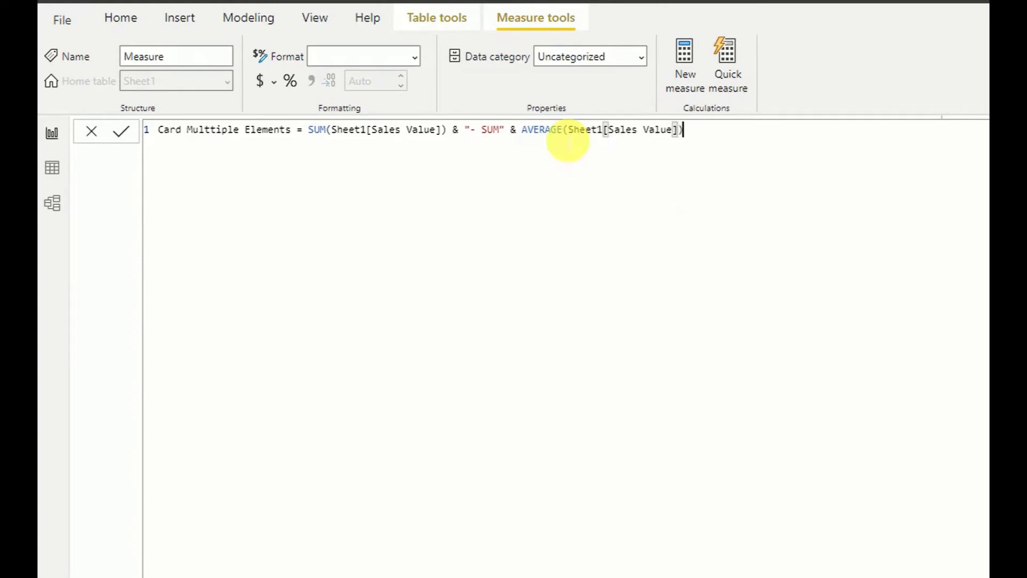
Append & "- AVG" as the label for the average and commit the measure.
type(" & \"Average")
key("BackSpace")
key("BackSpace")
key("BackSpace")
key("BackSpace")
key("BackSpace")
key("BackSpace")
key("BackSpace")
type("AVG")
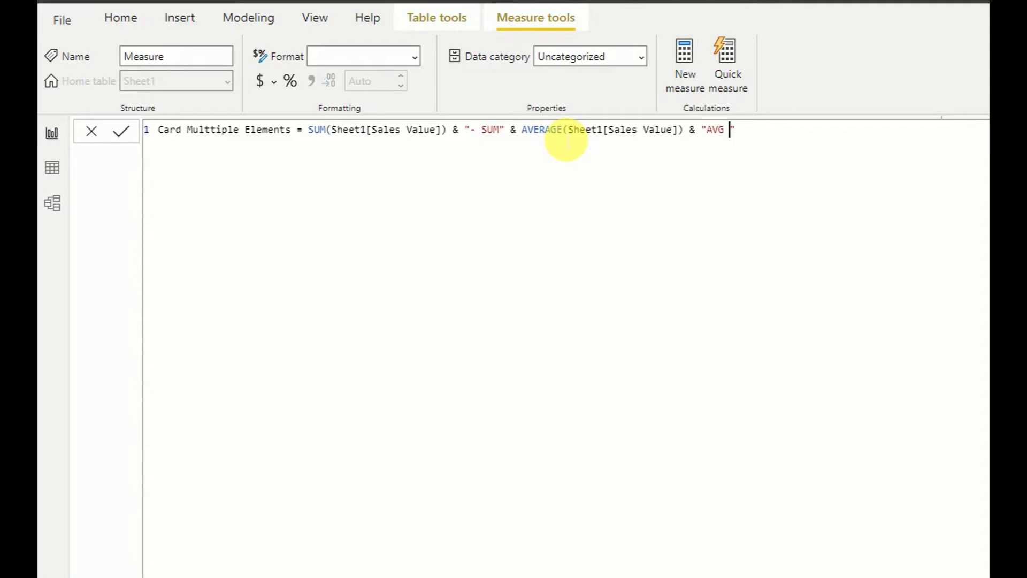
key("Left")
key("Left")
key("Left")
key("Left")
type("-")
key("Right")
key("Right")
key("Right")
key("Delete")
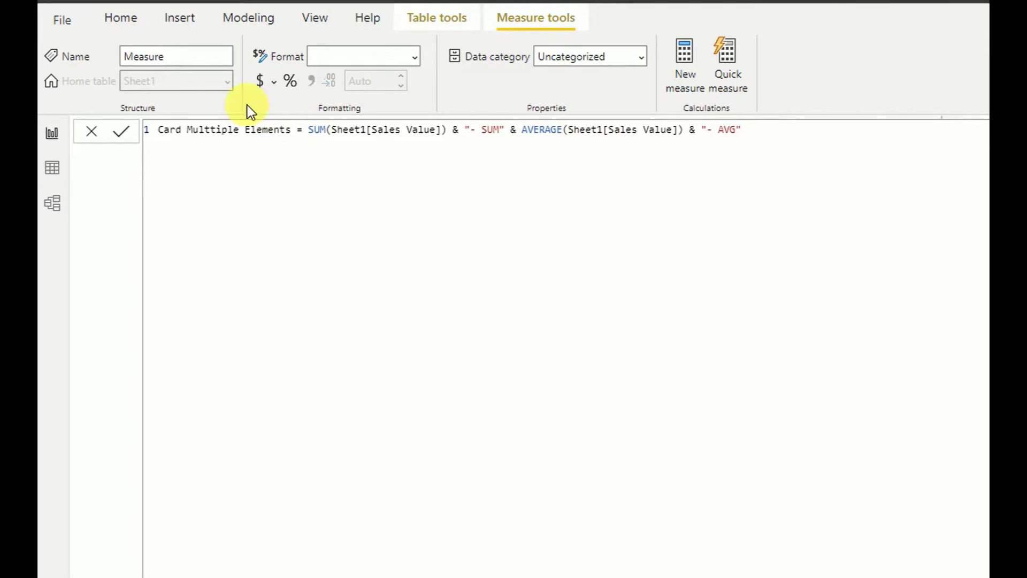
key("Return")
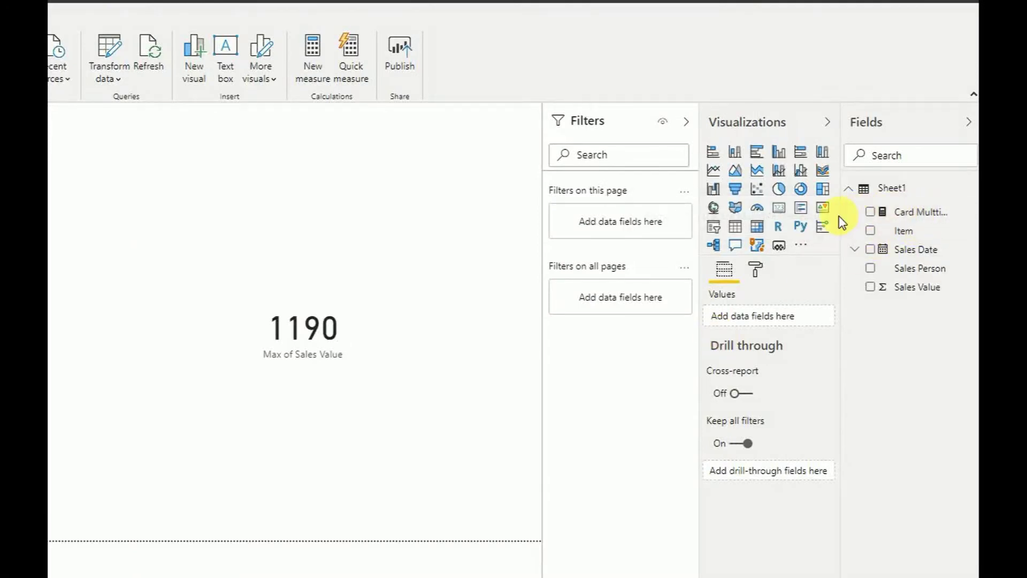
Replace the card's Max of Sales Value field with the Card Multtiple Elements measure.
left_click_drag(841, 217, 777, 222)
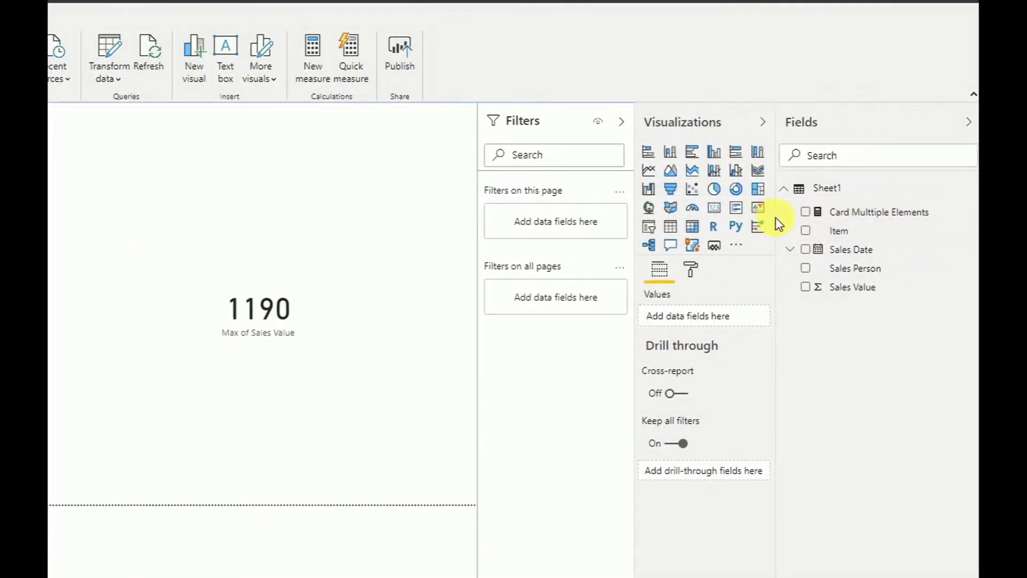
left_click_drag(853, 216, 344, 294)
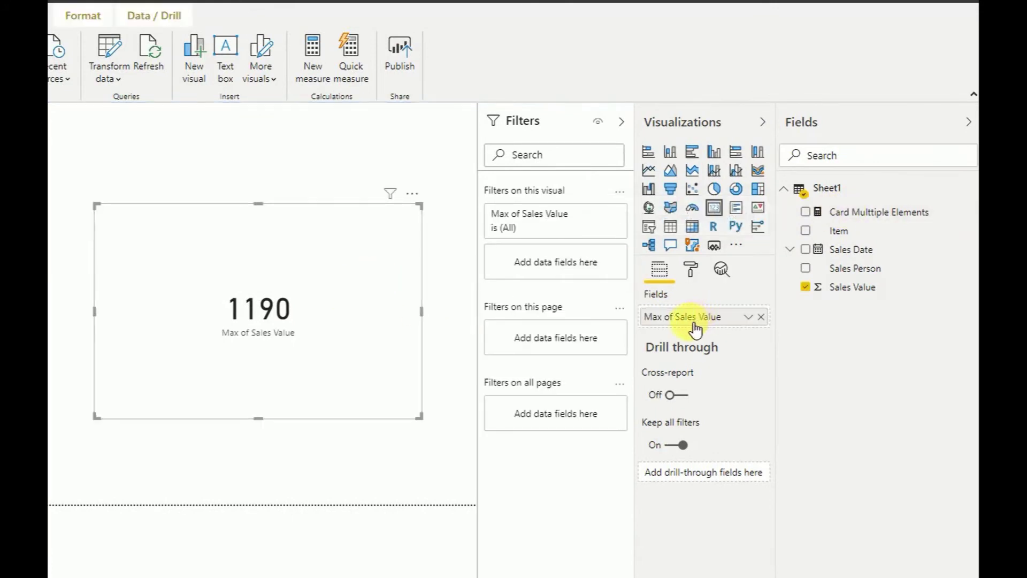
left_click(762, 318)
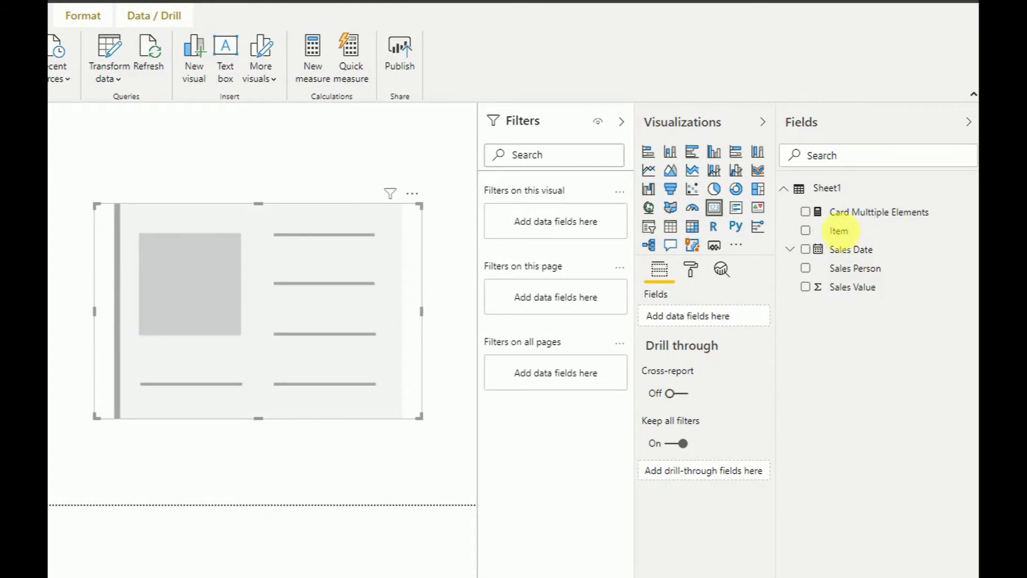
left_click_drag(858, 217, 726, 324)
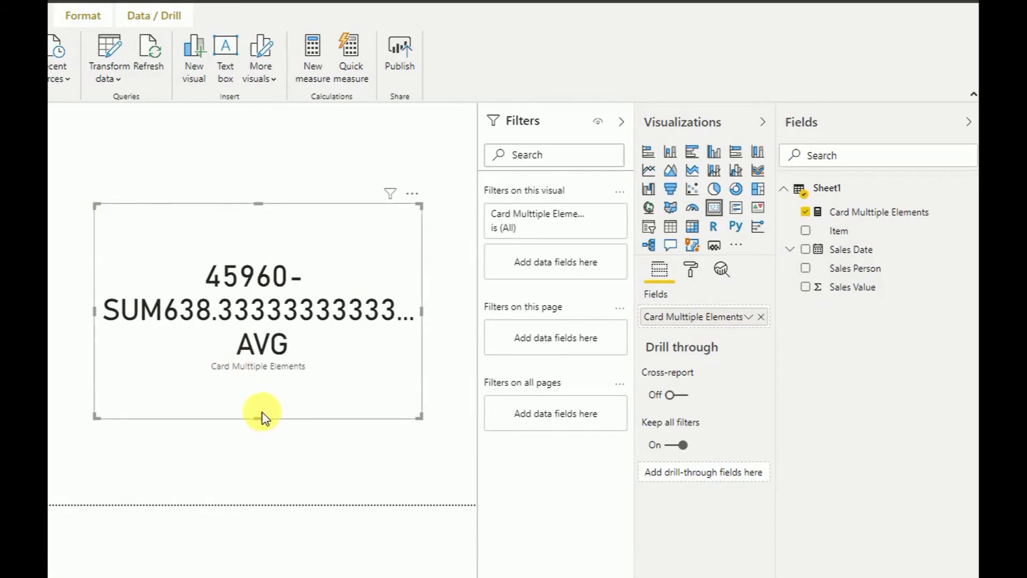
Resize the card from its edges and upper-left corner to fit the combined sum and average text.
left_click_drag(261, 418, 261, 452)
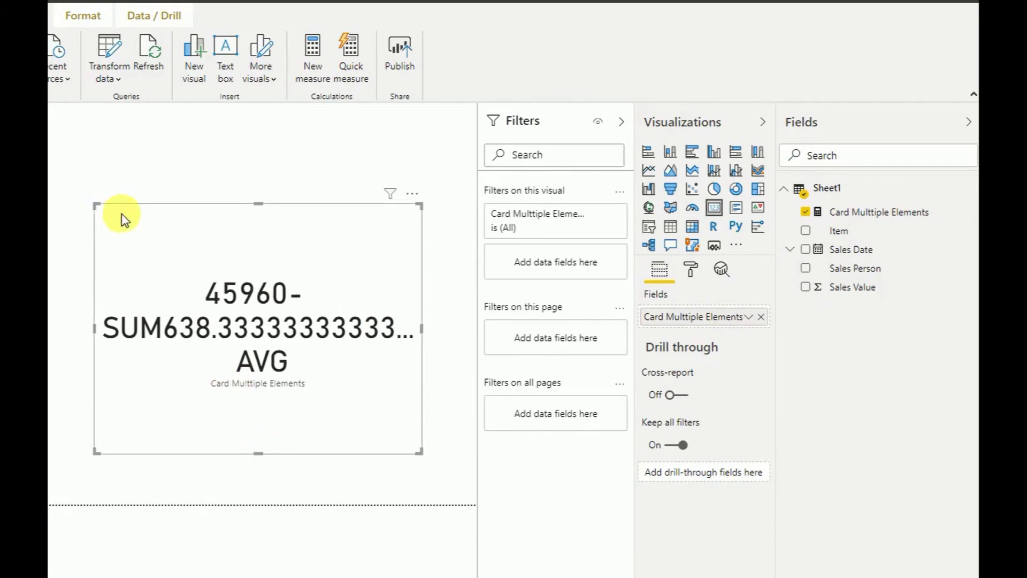
left_click_drag(102, 210, 71, 170)
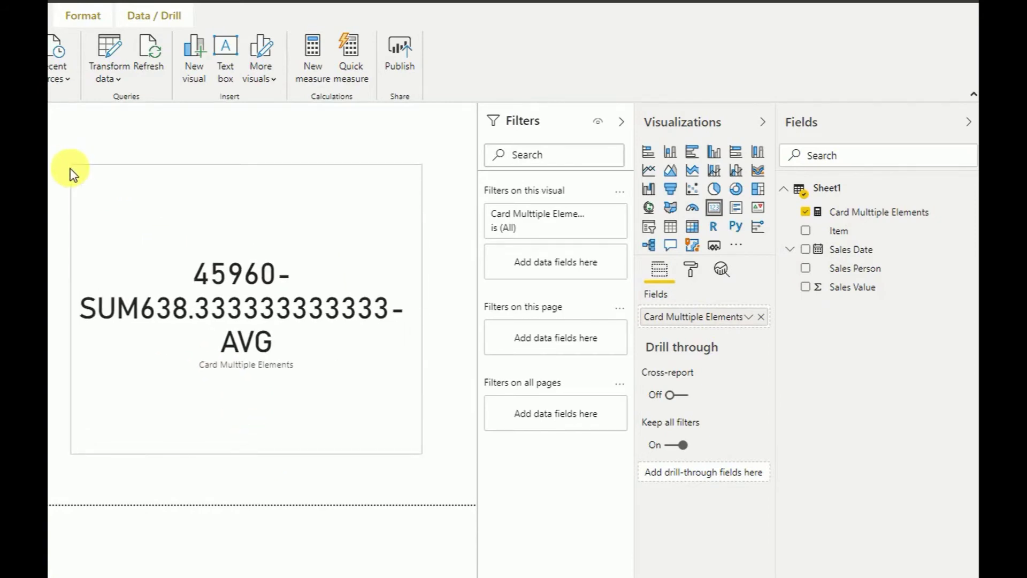
left_click_drag(420, 311, 356, 298)
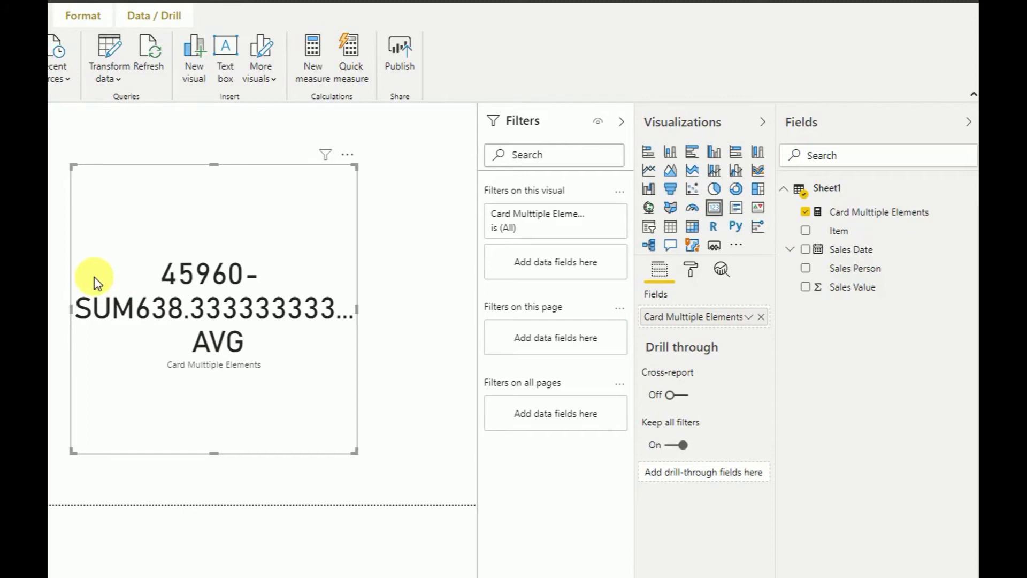
left_click_drag(216, 173, 216, 214)
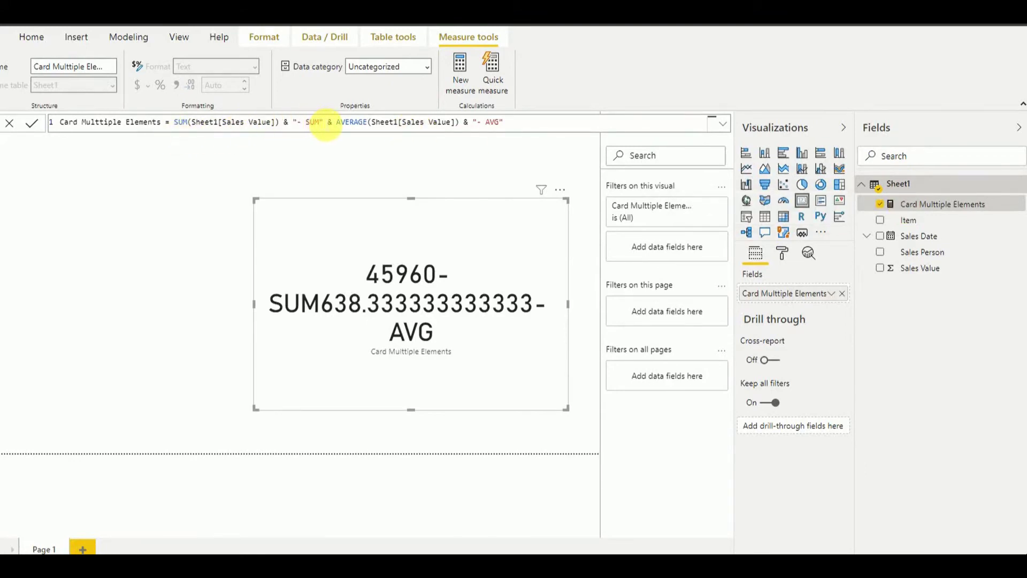
Add a space after the SUM label and insert & UNICHAR(10) before the AVERAGE part of the measure, then commit it.
type("\"")
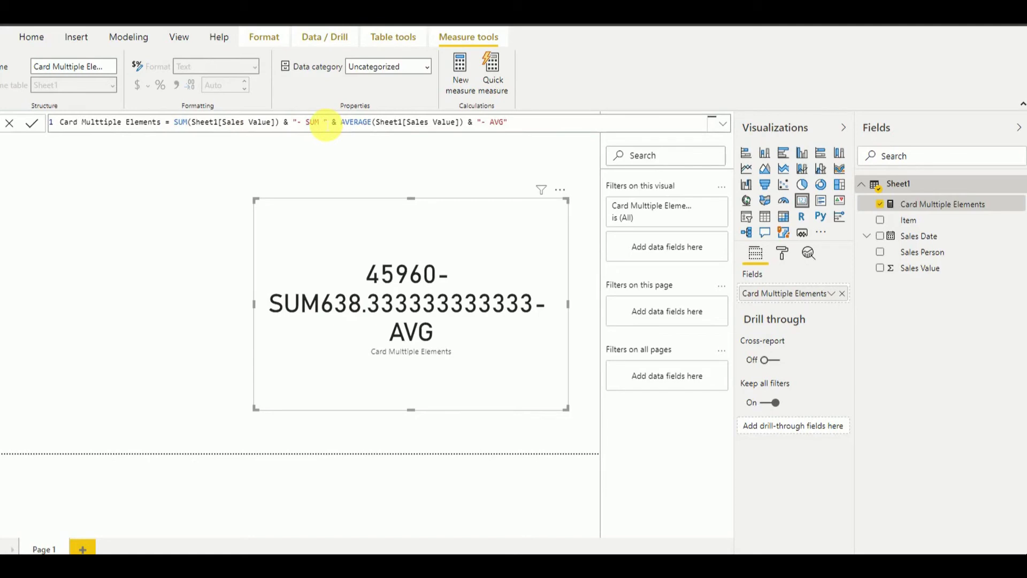
type(" & ")
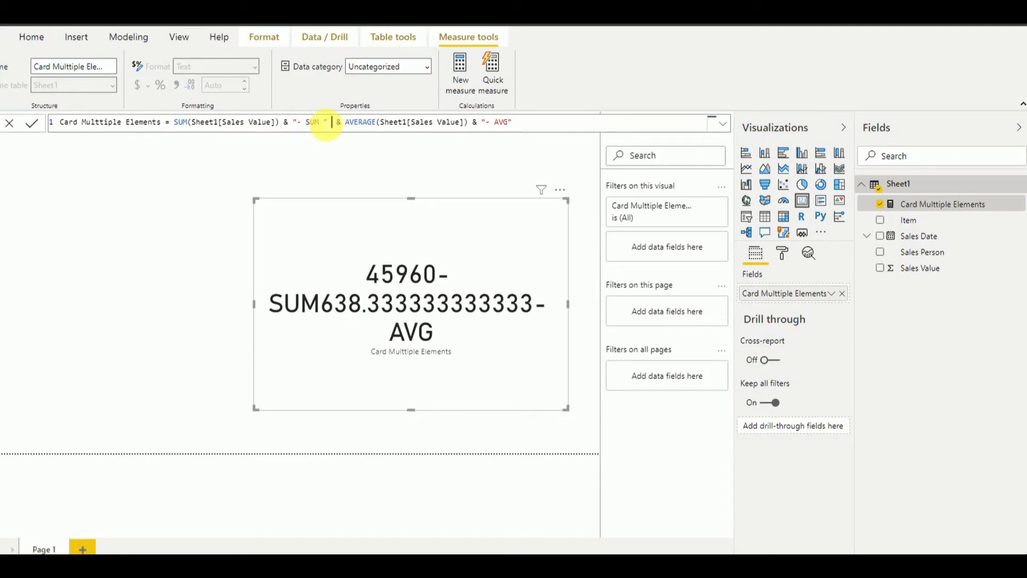
type("UNI &")
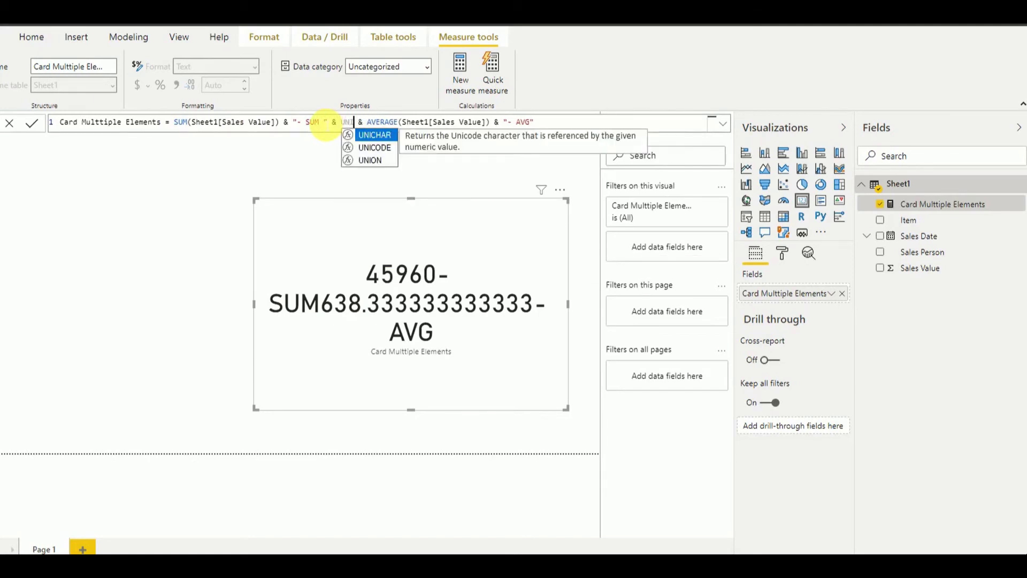
key("Tab")
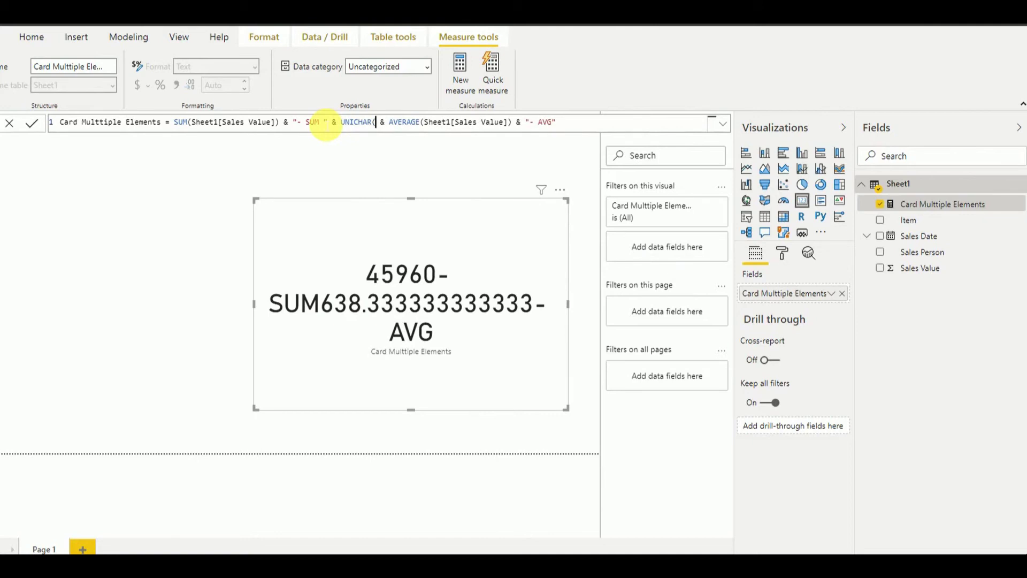
type("10)")
key("Return")
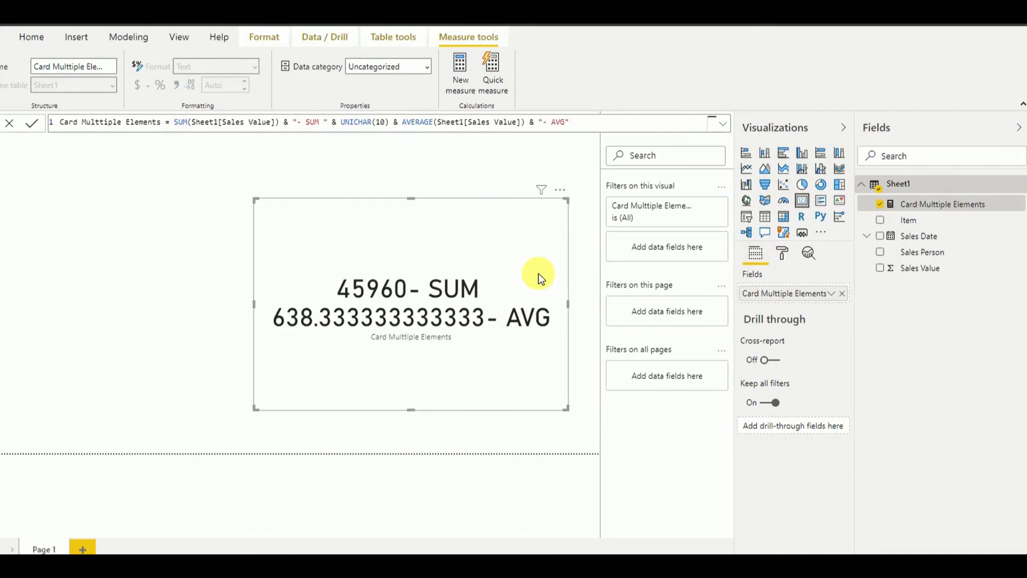
Set the card's background colour to conditional formatting by Rules, based on the Sum of Sales Value.
left_click(789, 256)
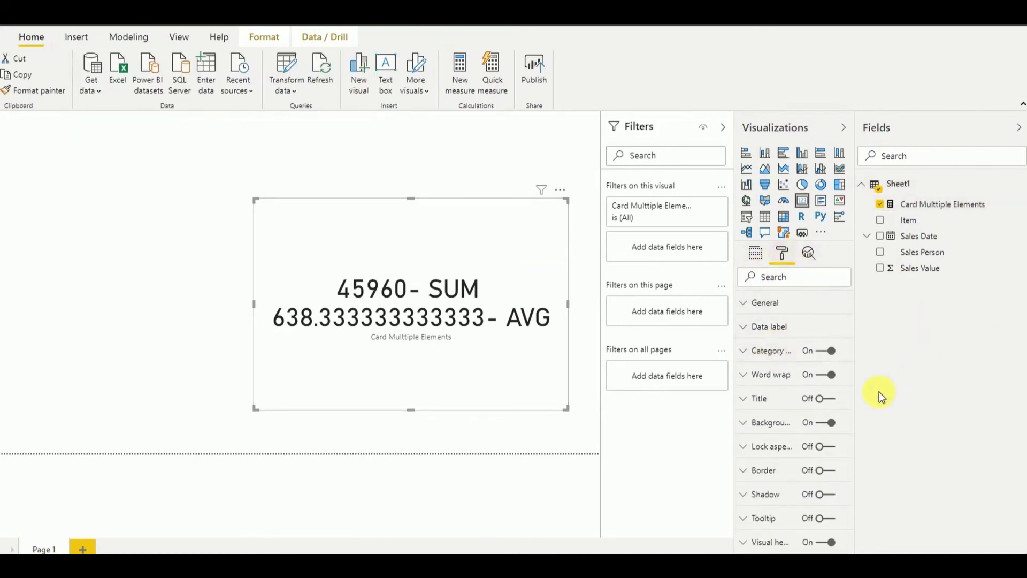
left_click(773, 423)
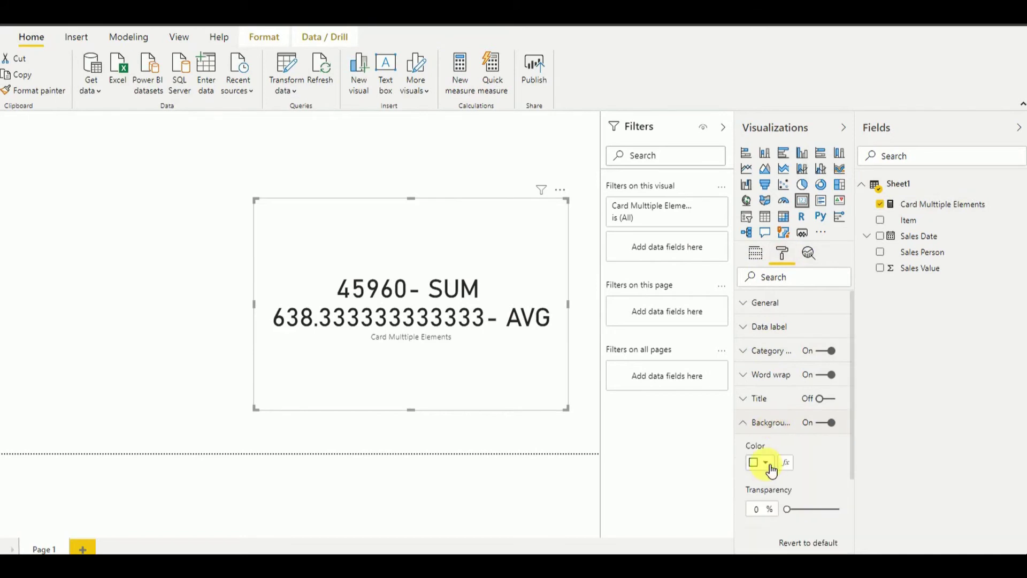
left_click(766, 464)
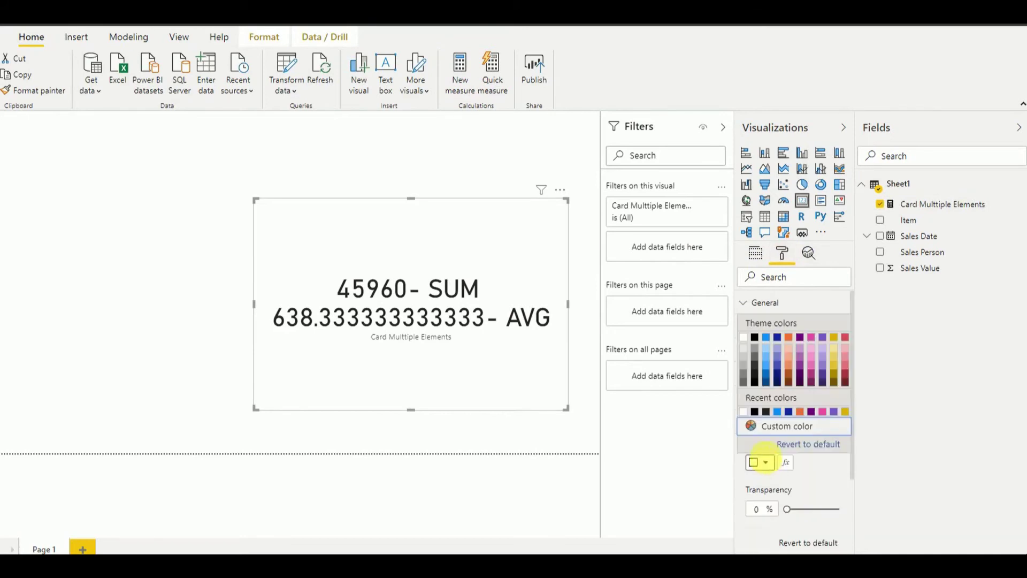
left_click(791, 343)
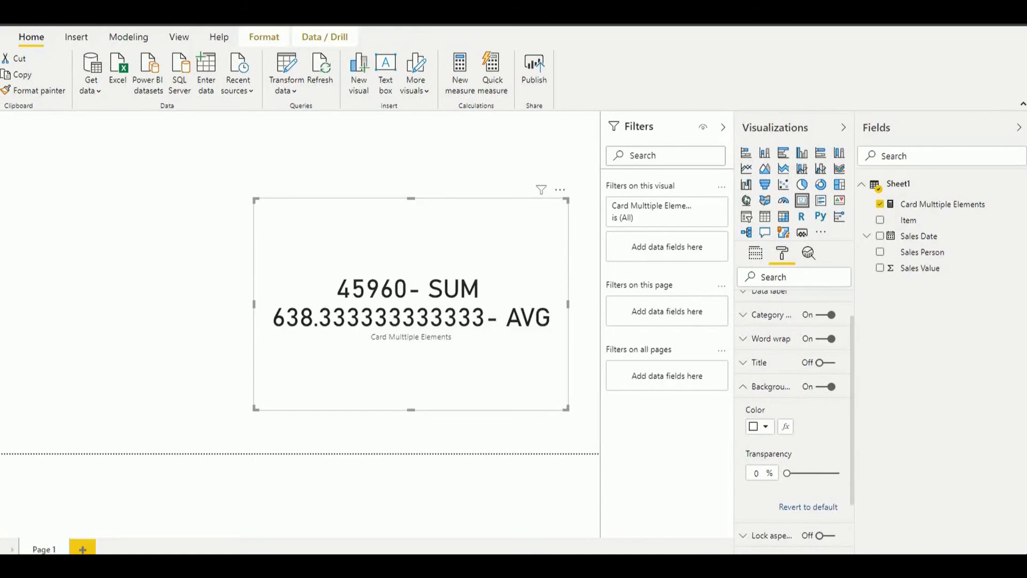
left_click(788, 428)
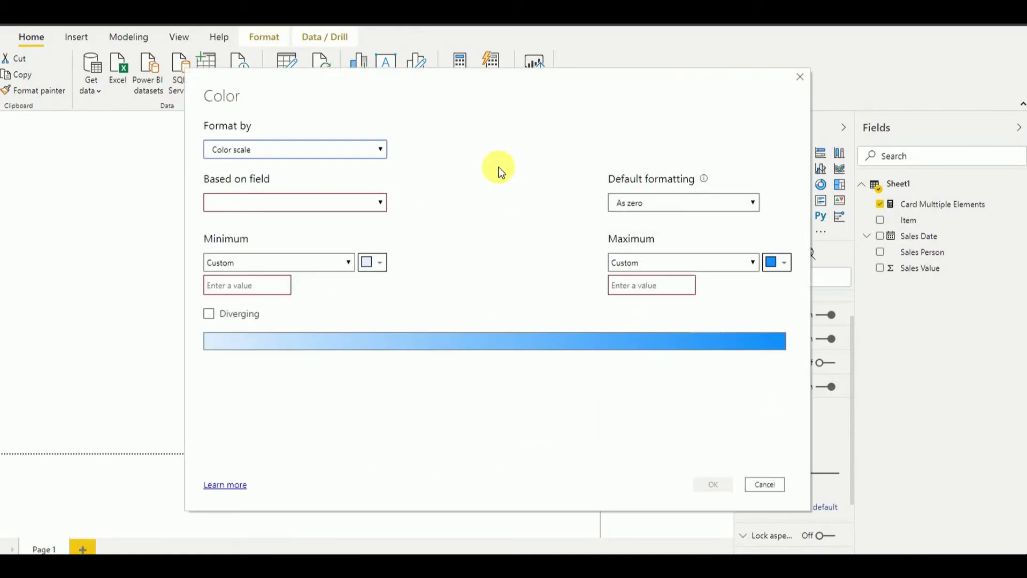
left_click(378, 151)
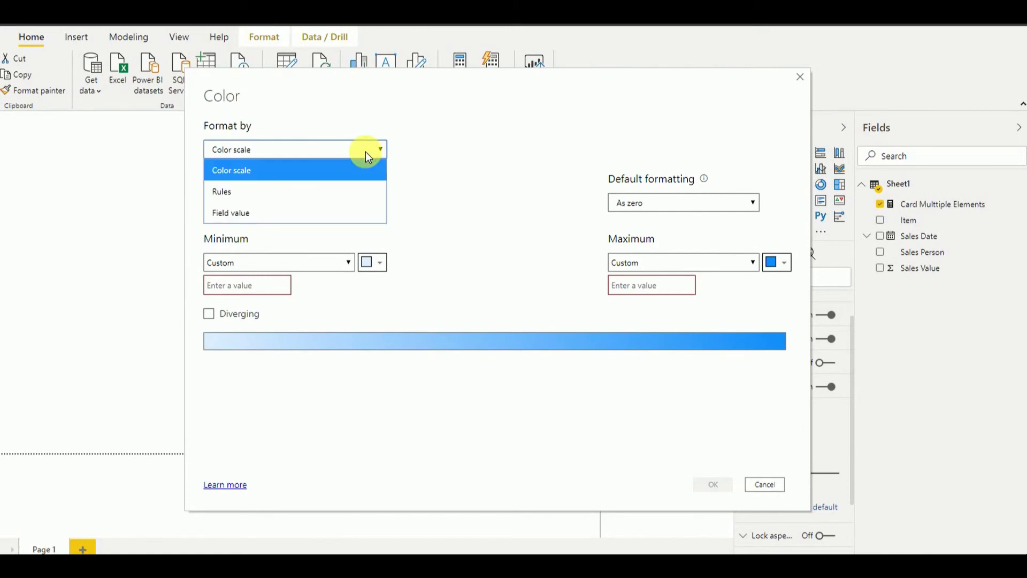
left_click(283, 191)
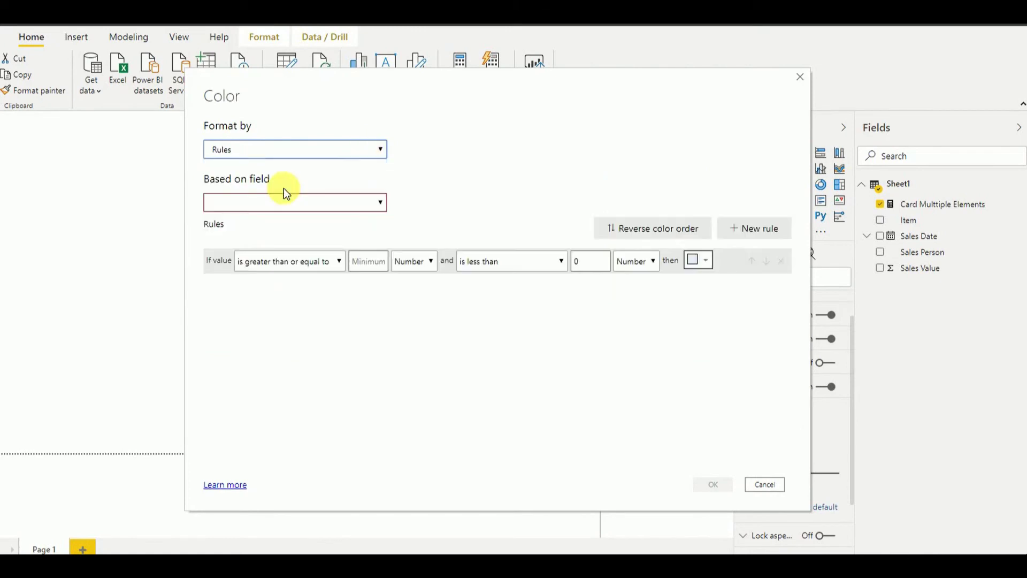
left_click(380, 206)
left_click(249, 329)
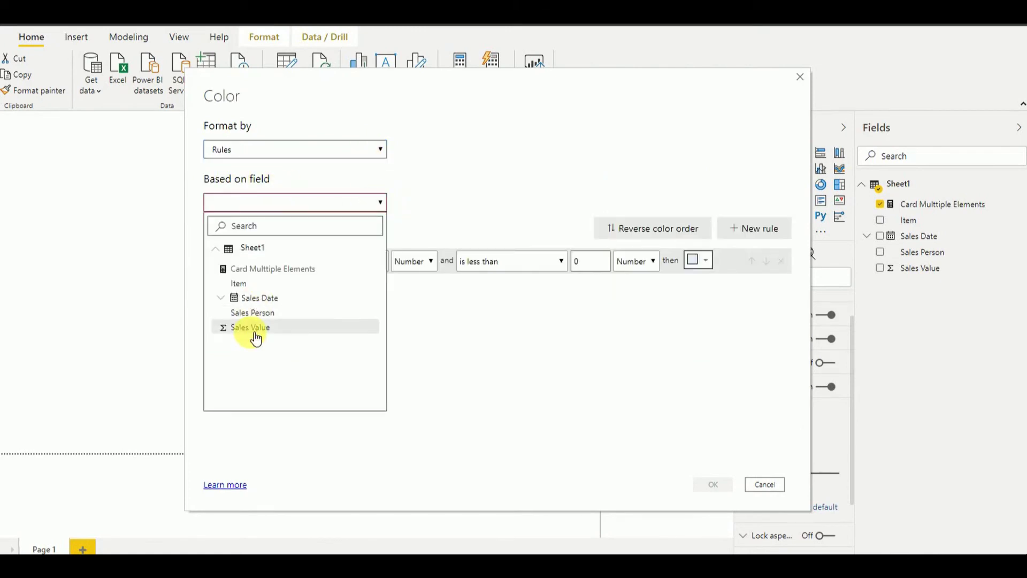
Define the rule as greater than or equal to 0 and less than 100000 with yellow as the colour, and apply it.
left_click(368, 262)
type("0")
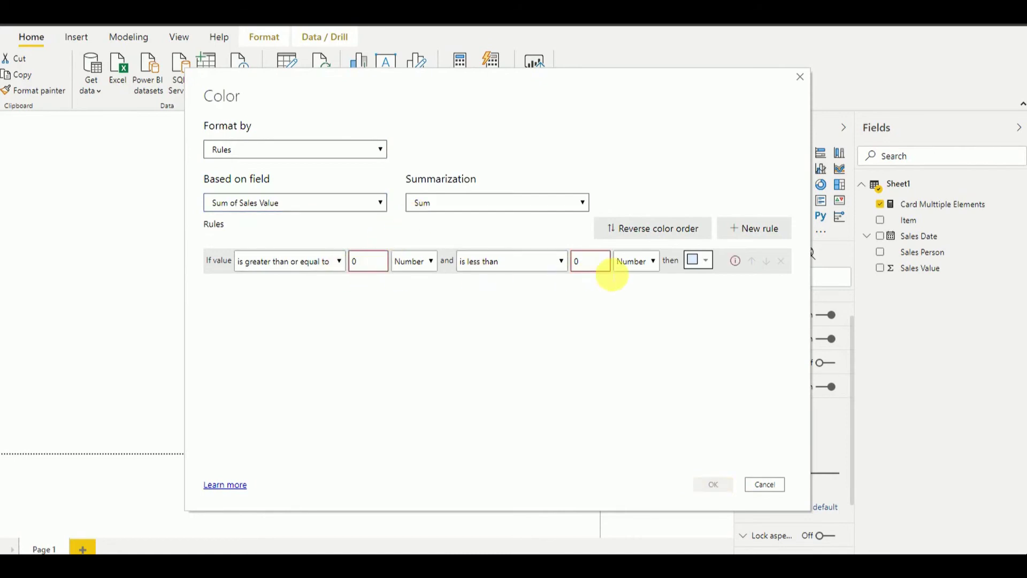
key("BackSpace")
type("100000")
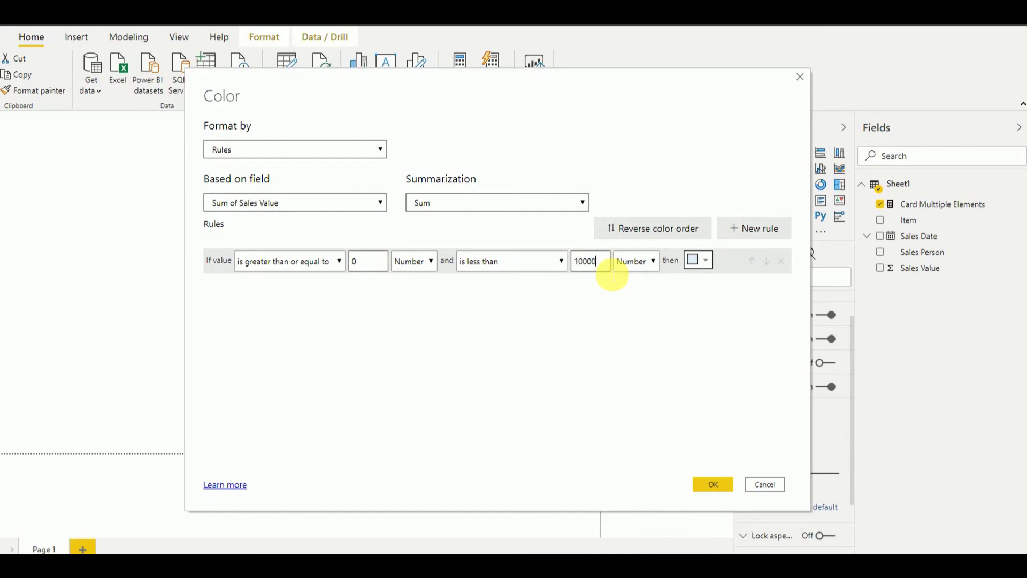
left_click(714, 267)
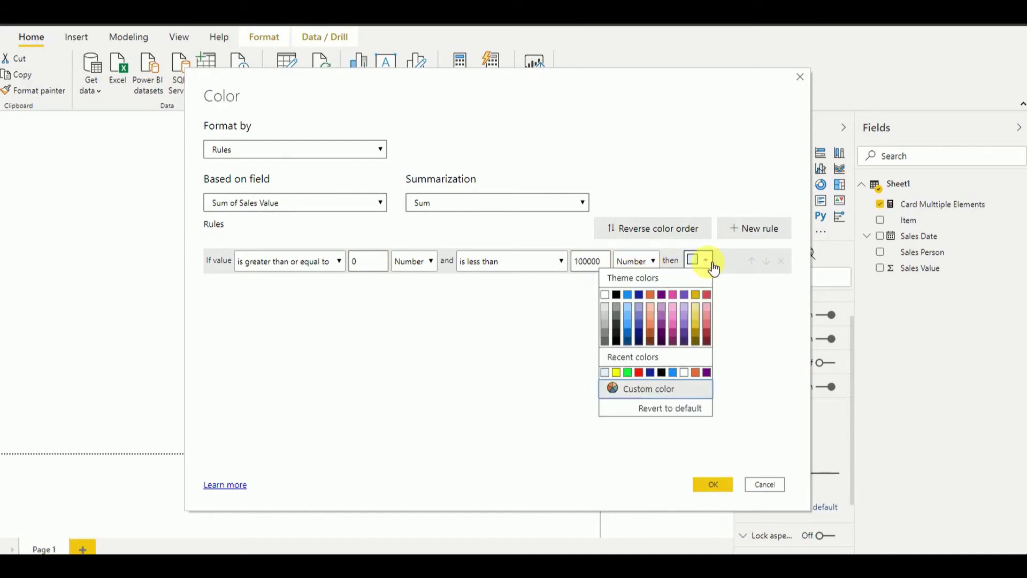
left_click(619, 374)
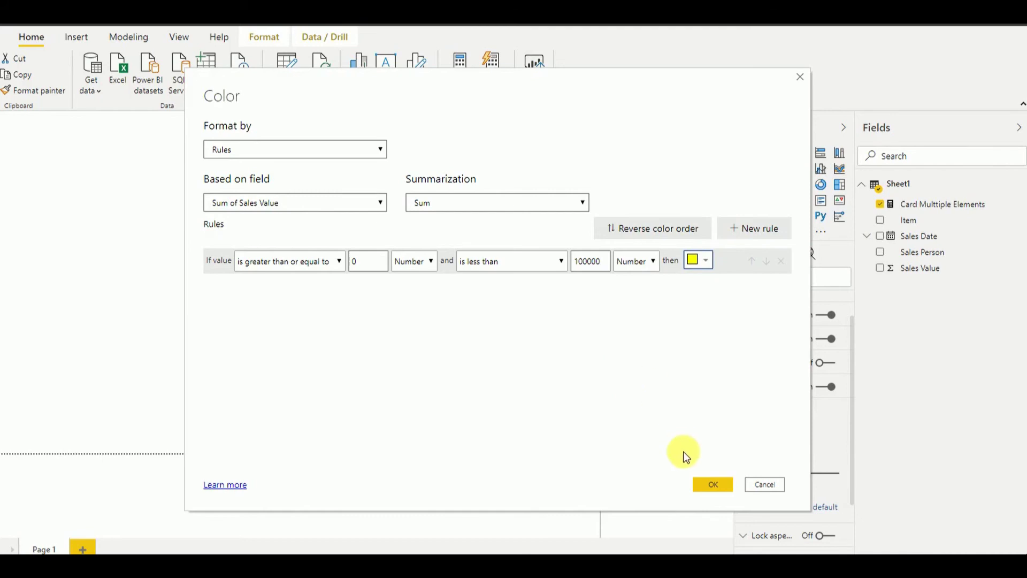
left_click(705, 481)
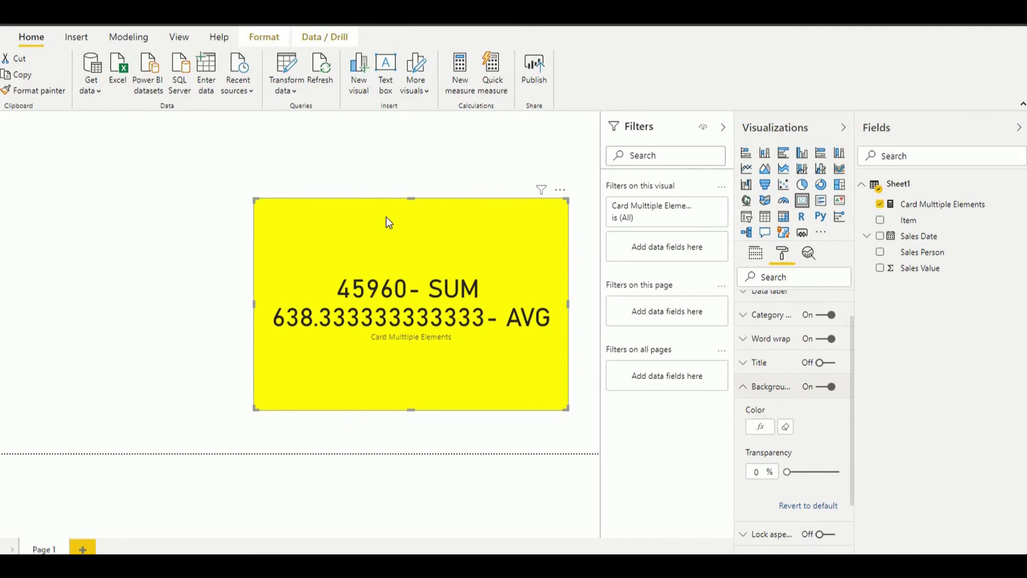
Shrink the yellow card and move it to the upper-left area of the report page.
mouse_move(409, 320)
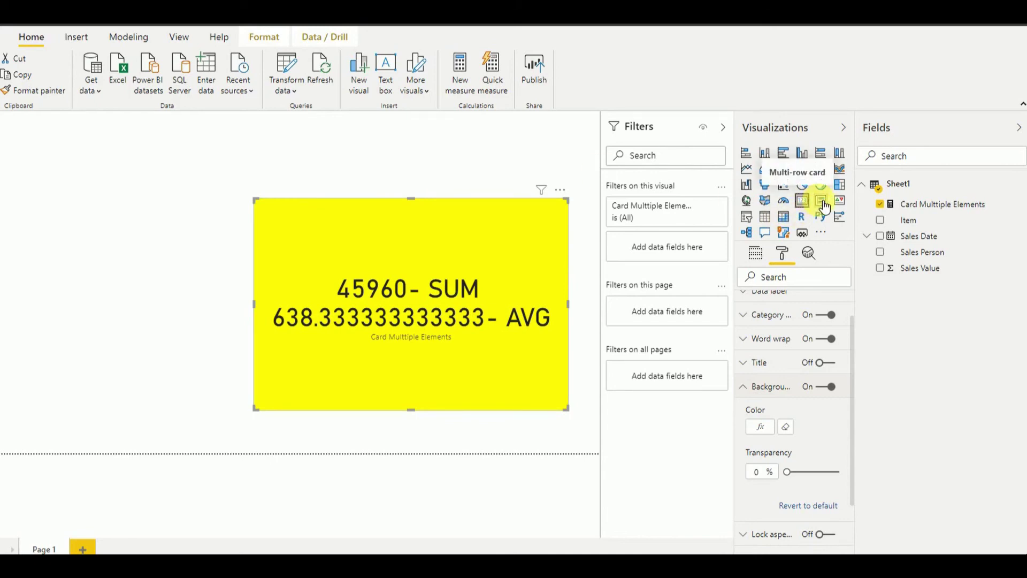
left_click_drag(259, 201, 348, 250)
left_click_drag(249, 255, 97, 178)
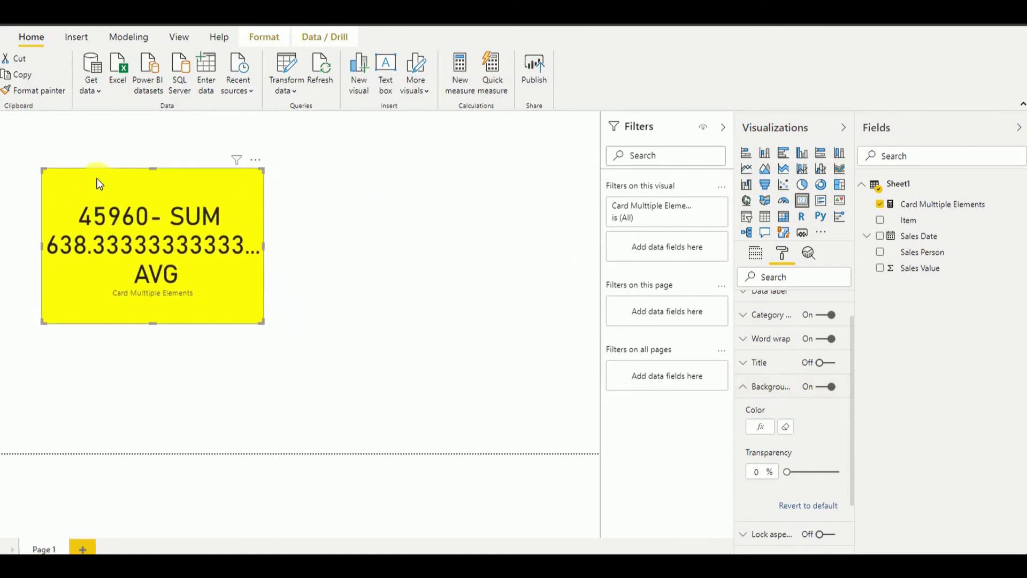
Add an empty Multi-row card visual to the page and place it beside the yellow card, slightly lower.
left_click(448, 305)
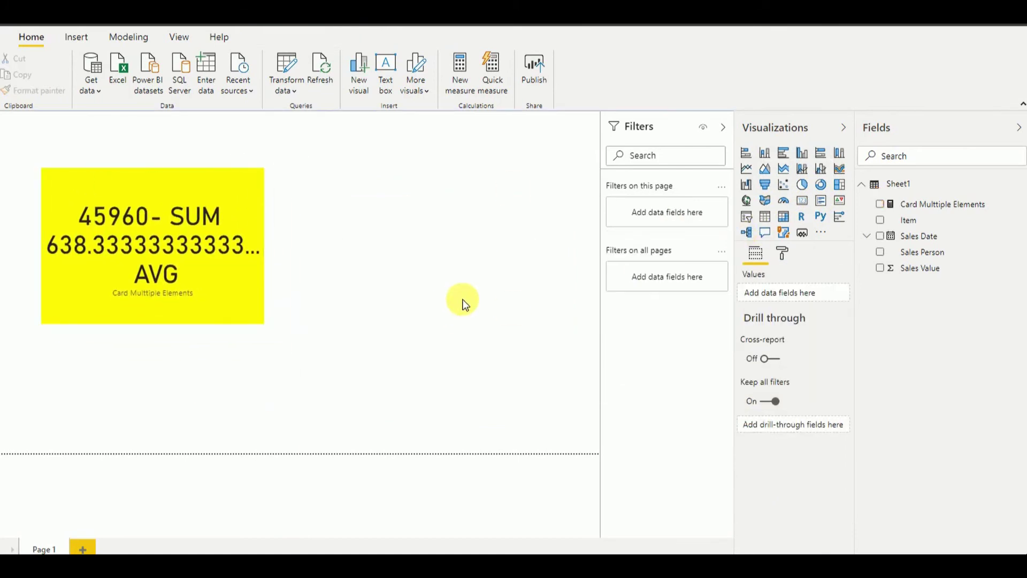
left_click(821, 201)
left_click(821, 201)
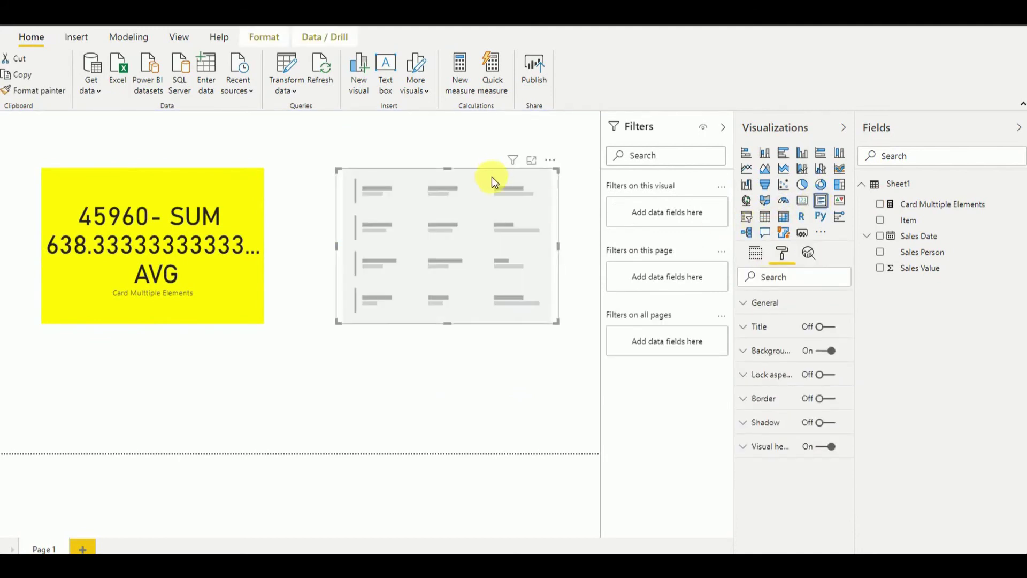
left_click_drag(471, 206, 471, 227)
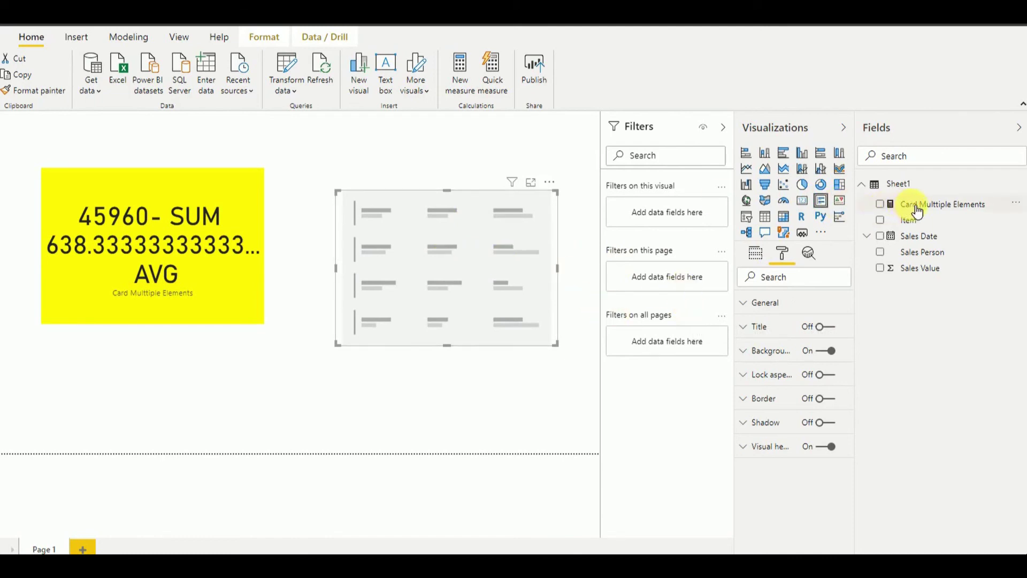
Add the Sales Value field to the multi-row card and check its available summarization options.
left_click_drag(922, 268, 500, 275)
left_click(754, 260)
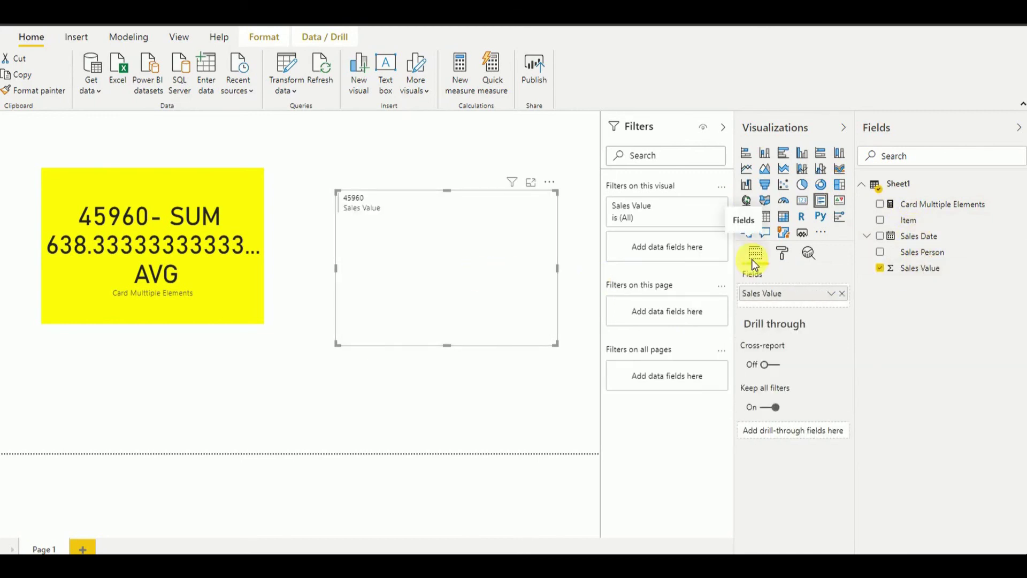
left_click(832, 295)
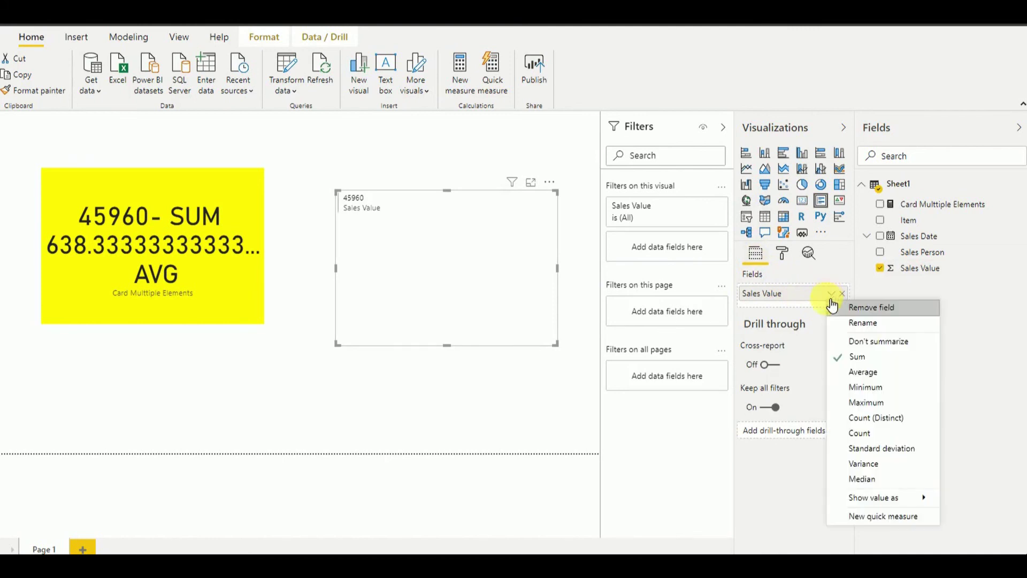
left_click(952, 296)
Add Sales Value to the multi-row card a second time and summarize this copy as Average.
left_click_drag(925, 268, 802, 310)
left_click_drag(892, 273, 804, 301)
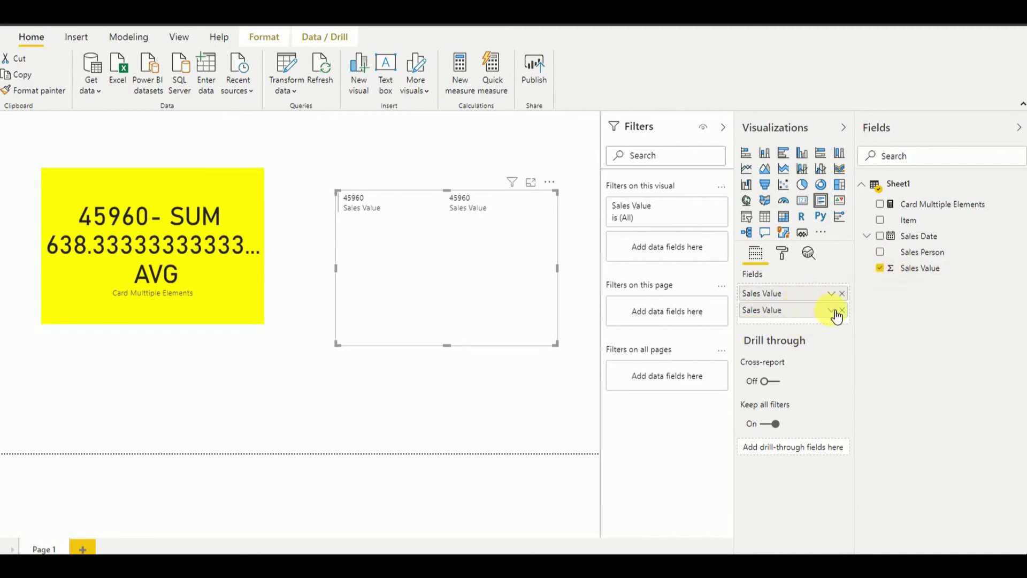
left_click(831, 311)
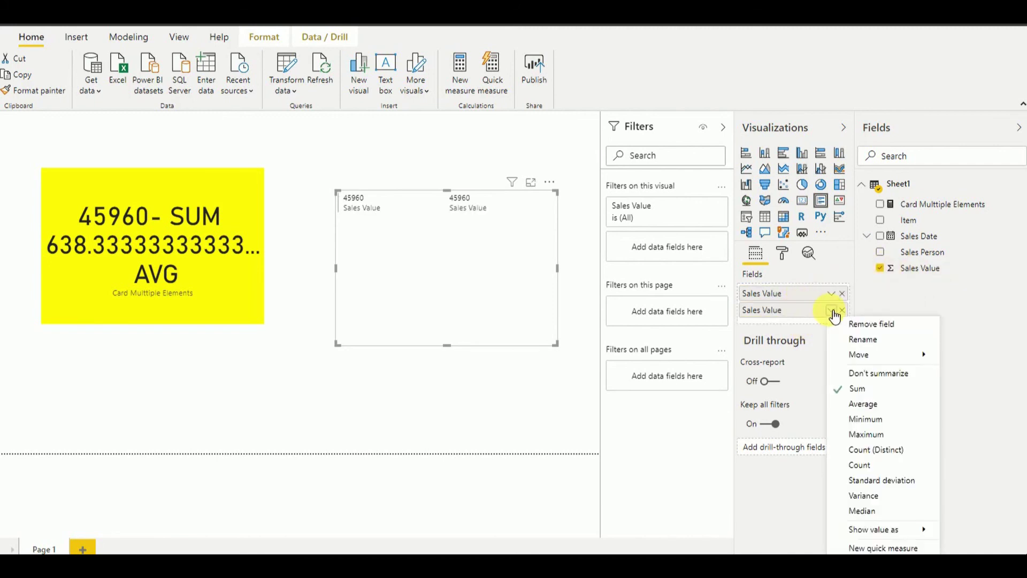
left_click(868, 405)
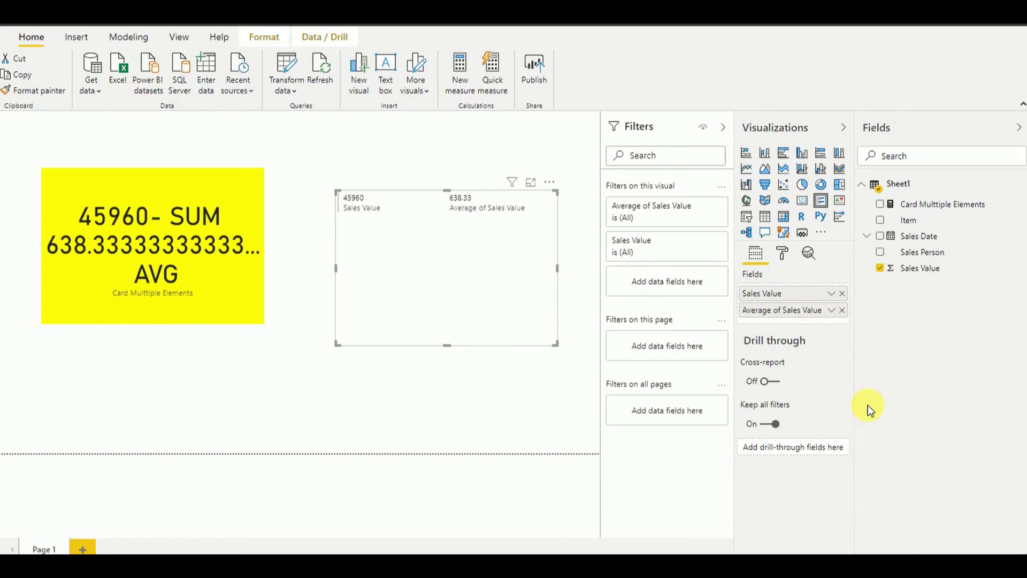
Add Sales Value a third time summarized as Minimum, and enlarge the multi-row card toward the yellow card and downward.
left_click_drag(909, 270, 811, 321)
left_click(833, 327)
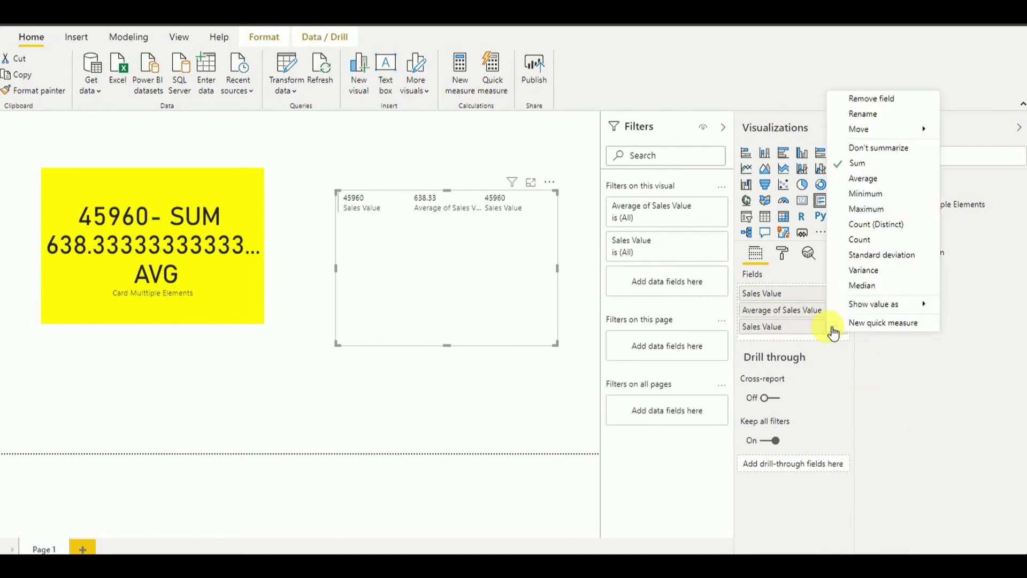
left_click(869, 194)
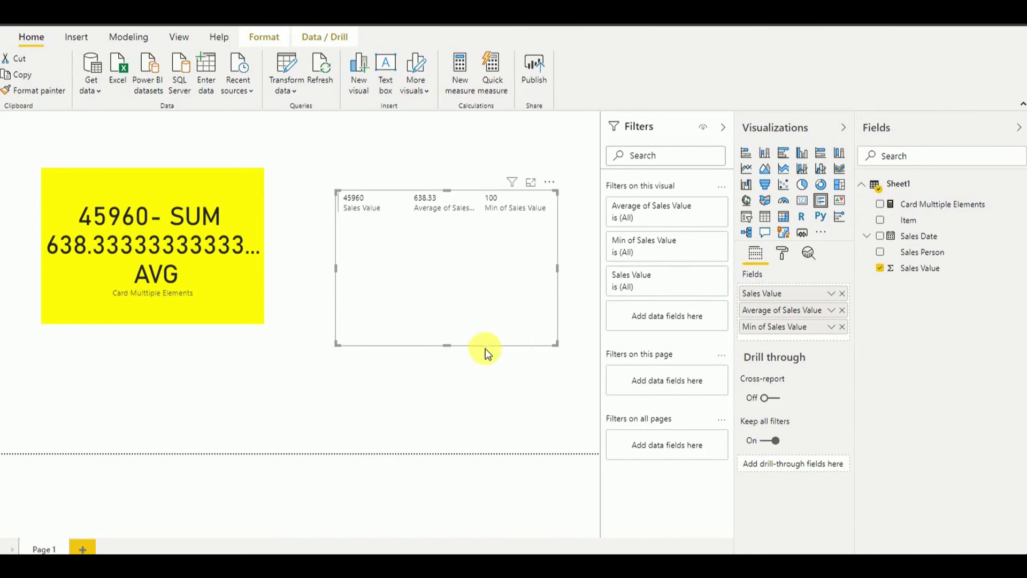
left_click_drag(337, 345, 275, 386)
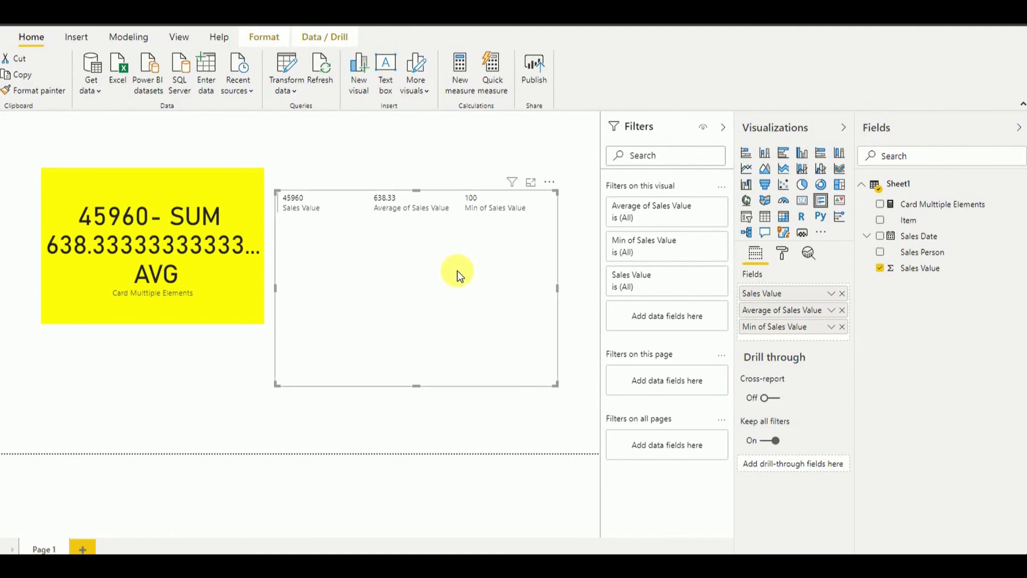
mouse_move(156, 273)
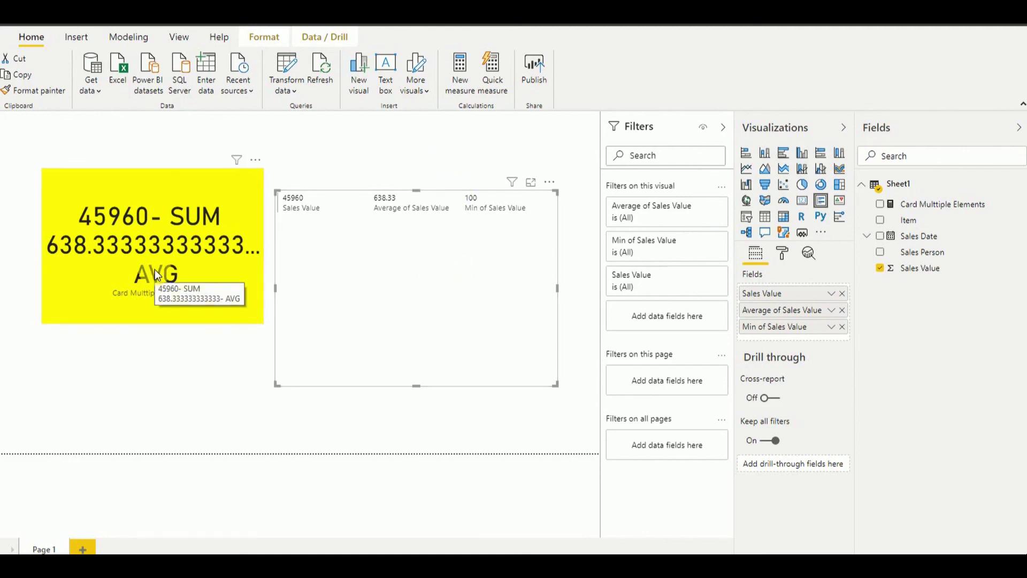